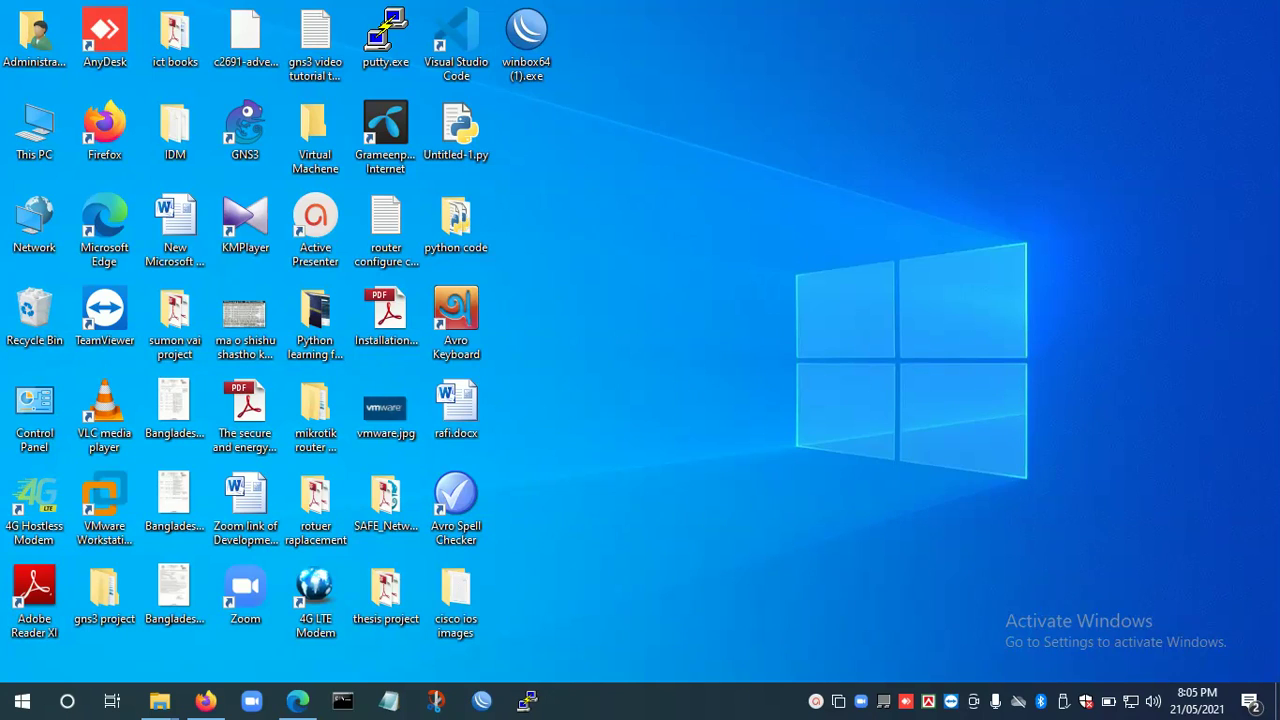
Open This PC from the desktop in a File Explorer window.
double_click(30, 128)
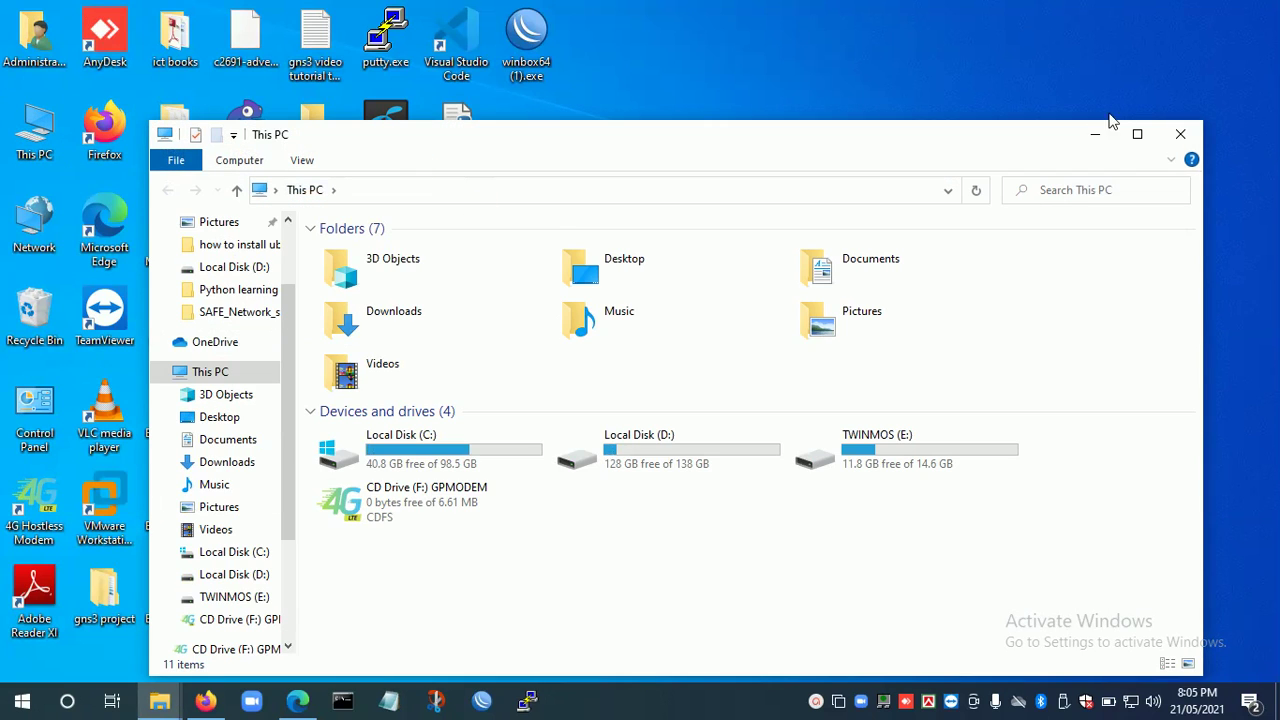
Select the ubuntu-18.04.3 desktop ISO on Local Disk (D:), then minimize File Explorer.
click(1141, 135)
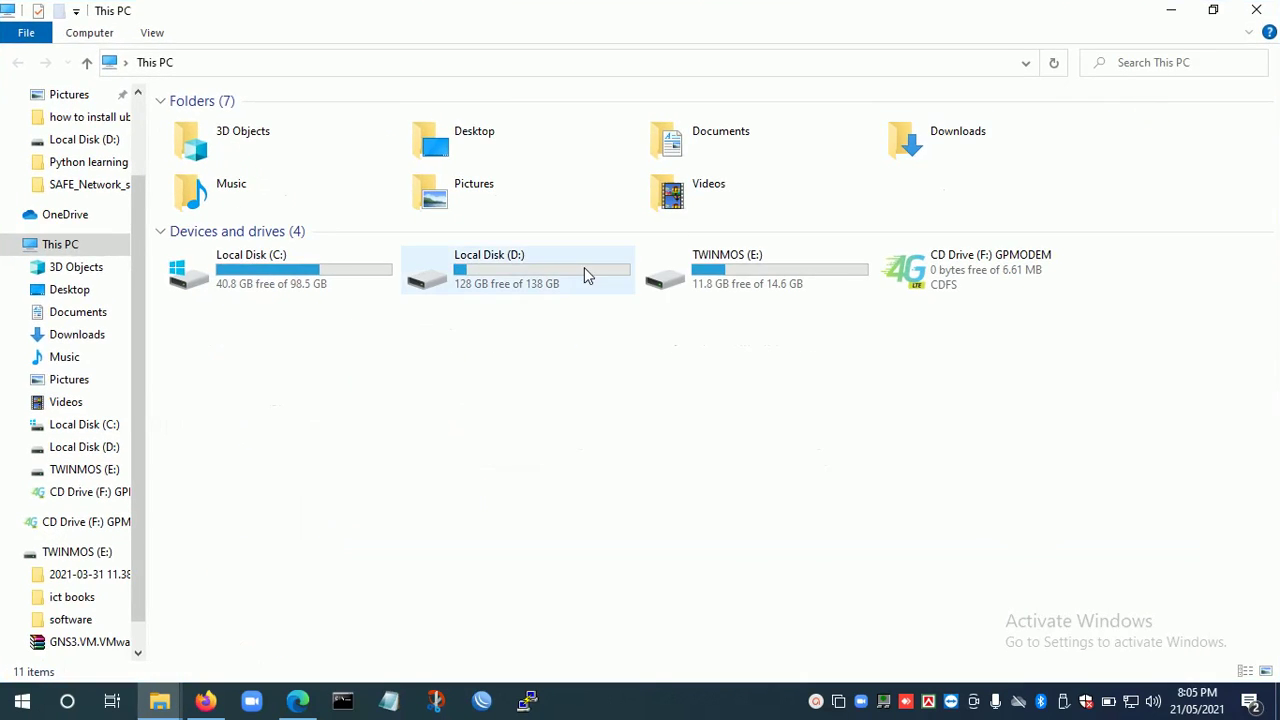
double_click(525, 283)
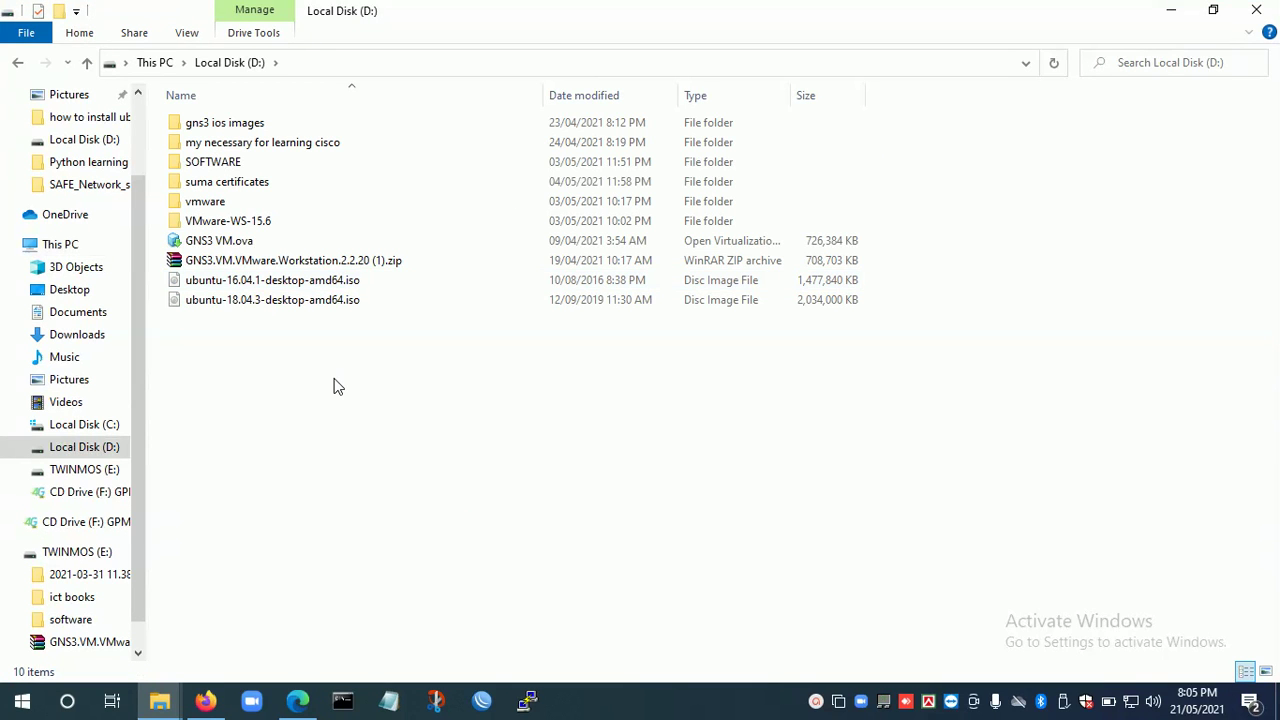
click(248, 286)
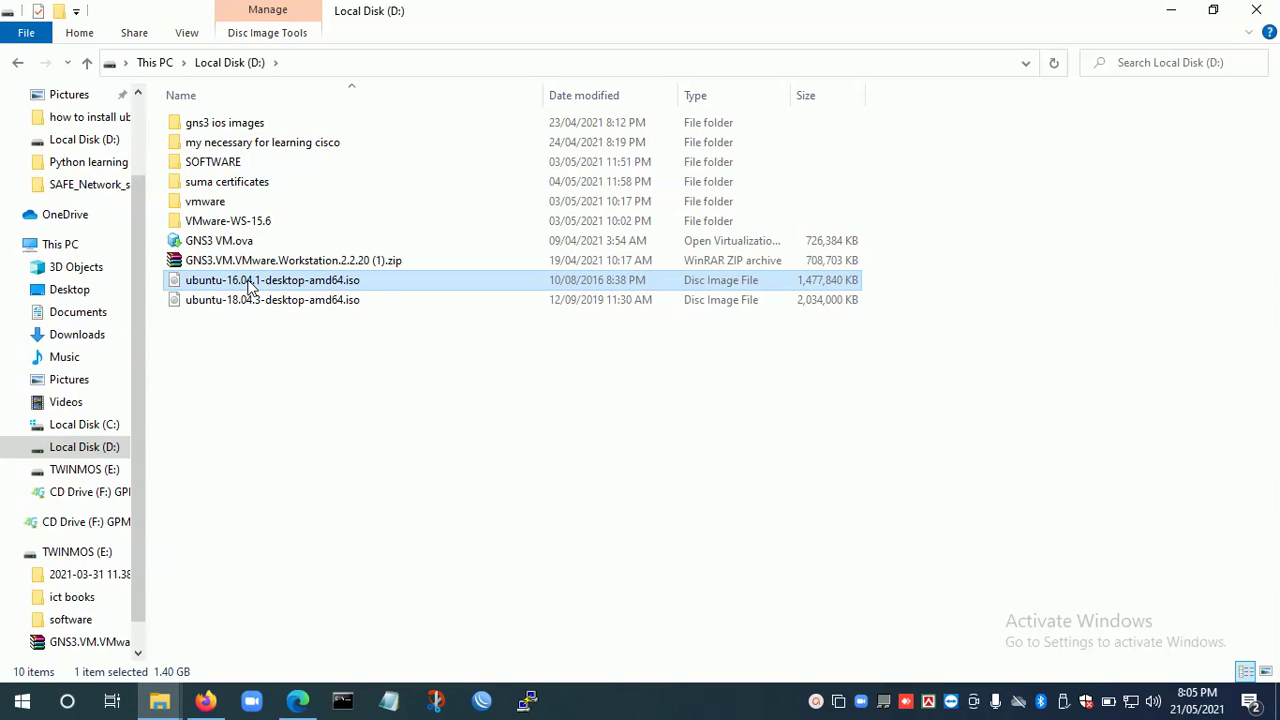
click(247, 304)
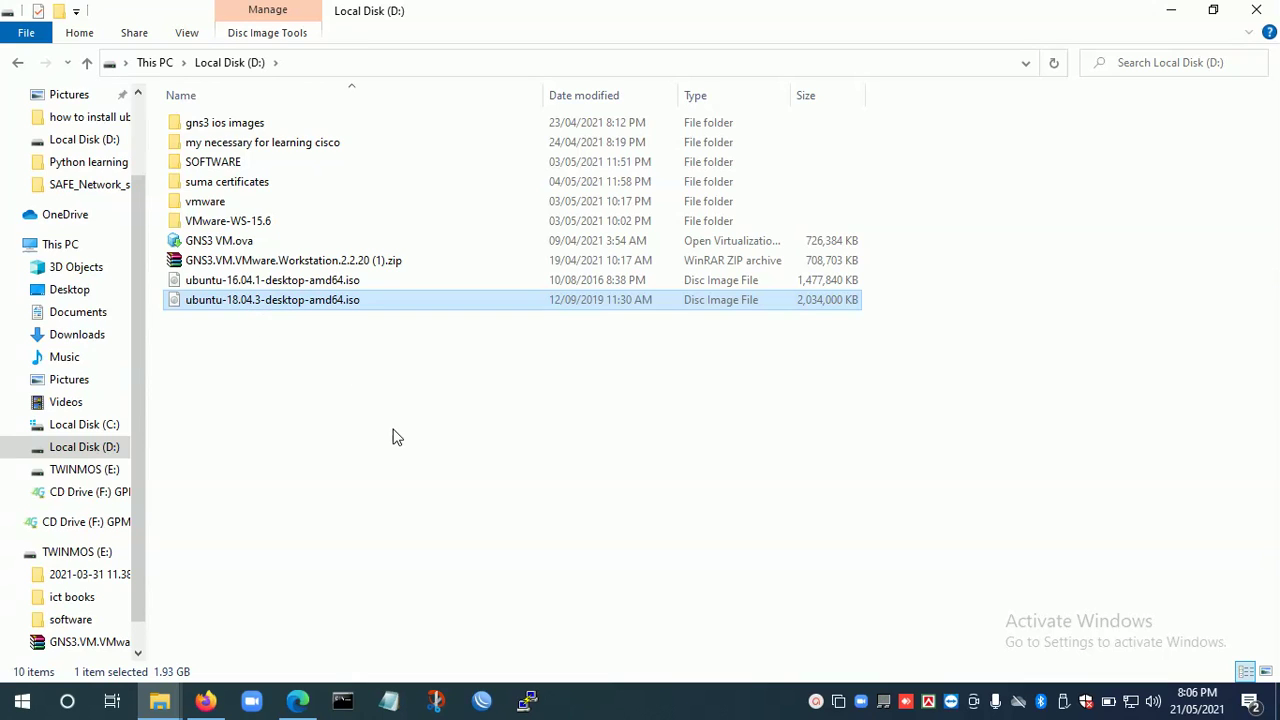
click(1171, 12)
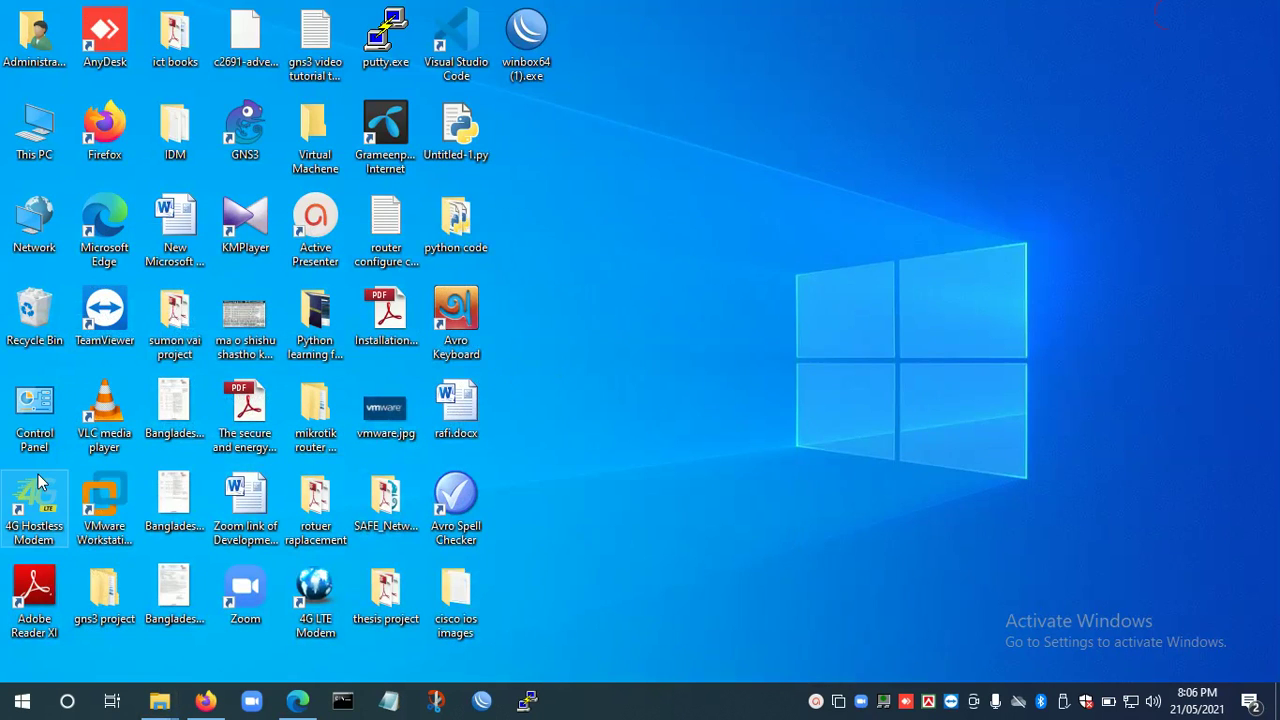
Launch VMware Workstation Pro maximized and show its Home tab.
click(113, 501)
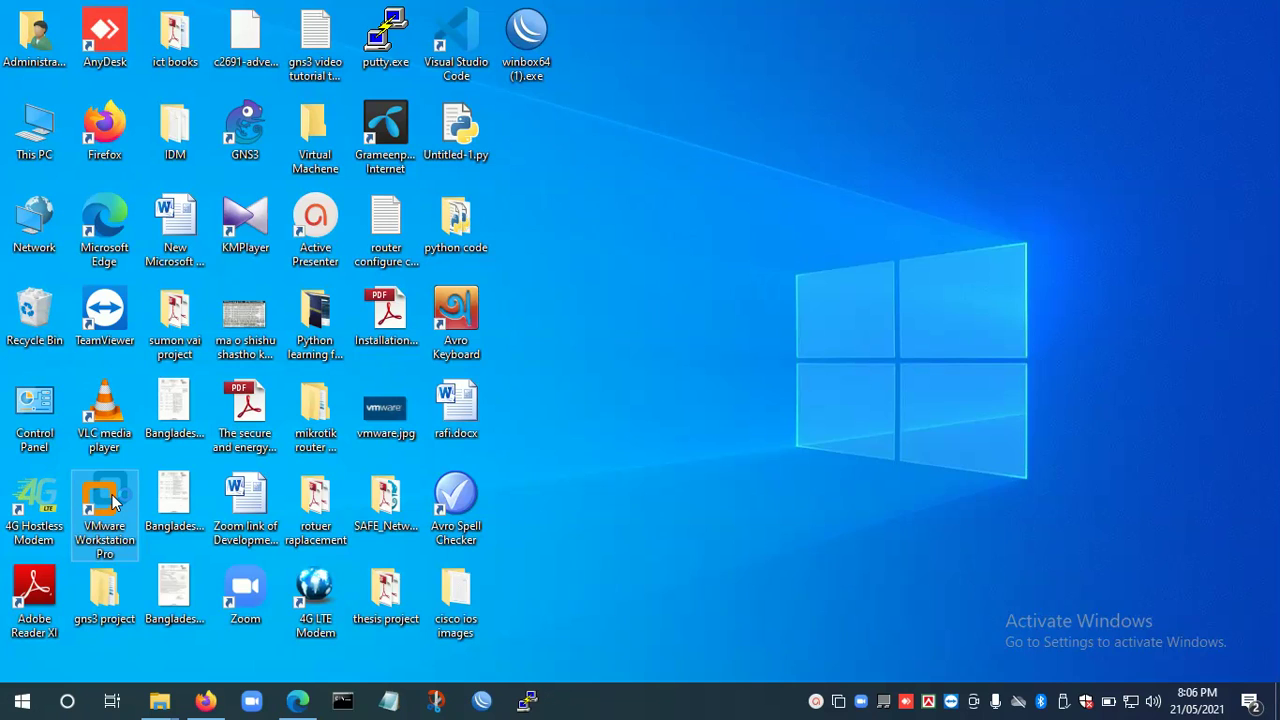
double_click(113, 501)
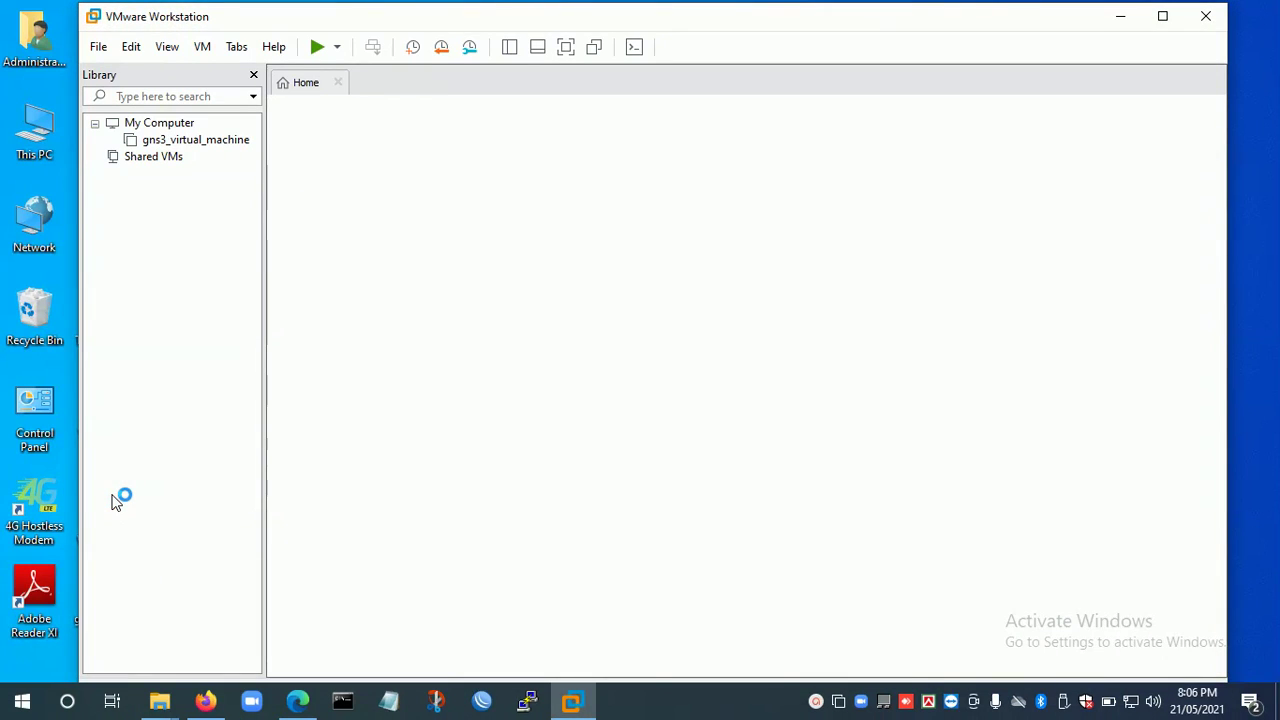
click(1163, 20)
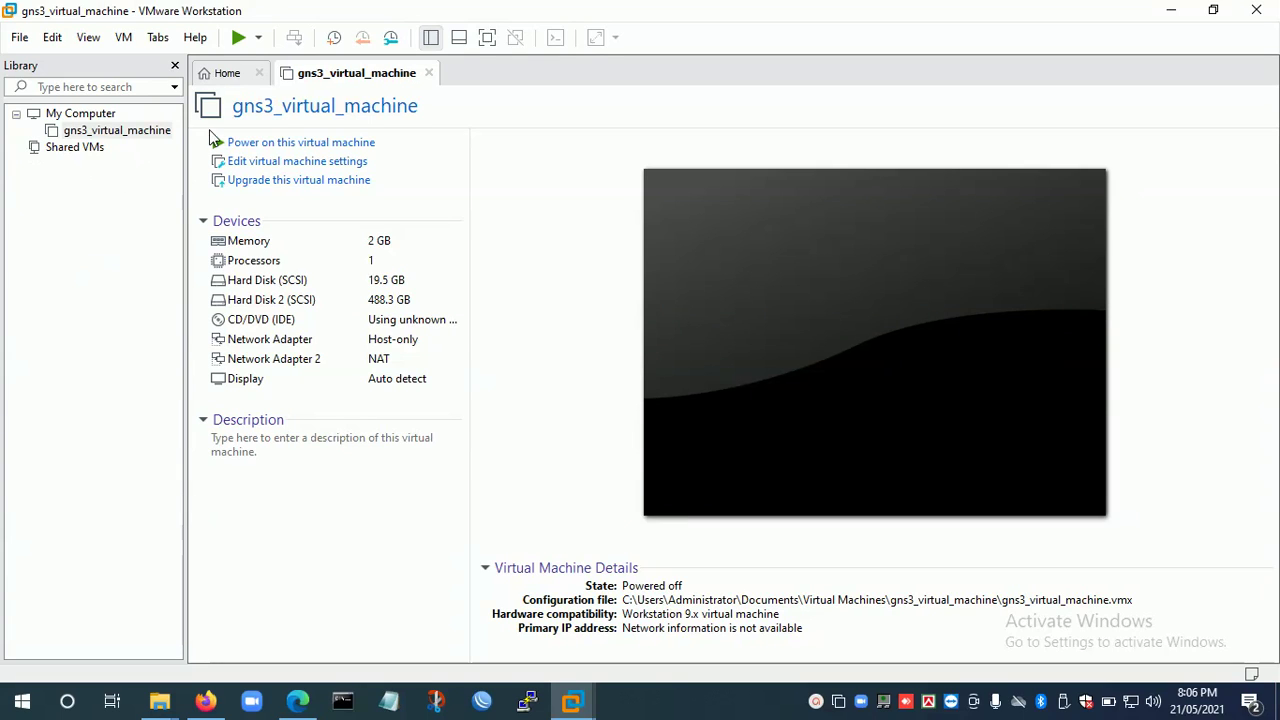
click(222, 76)
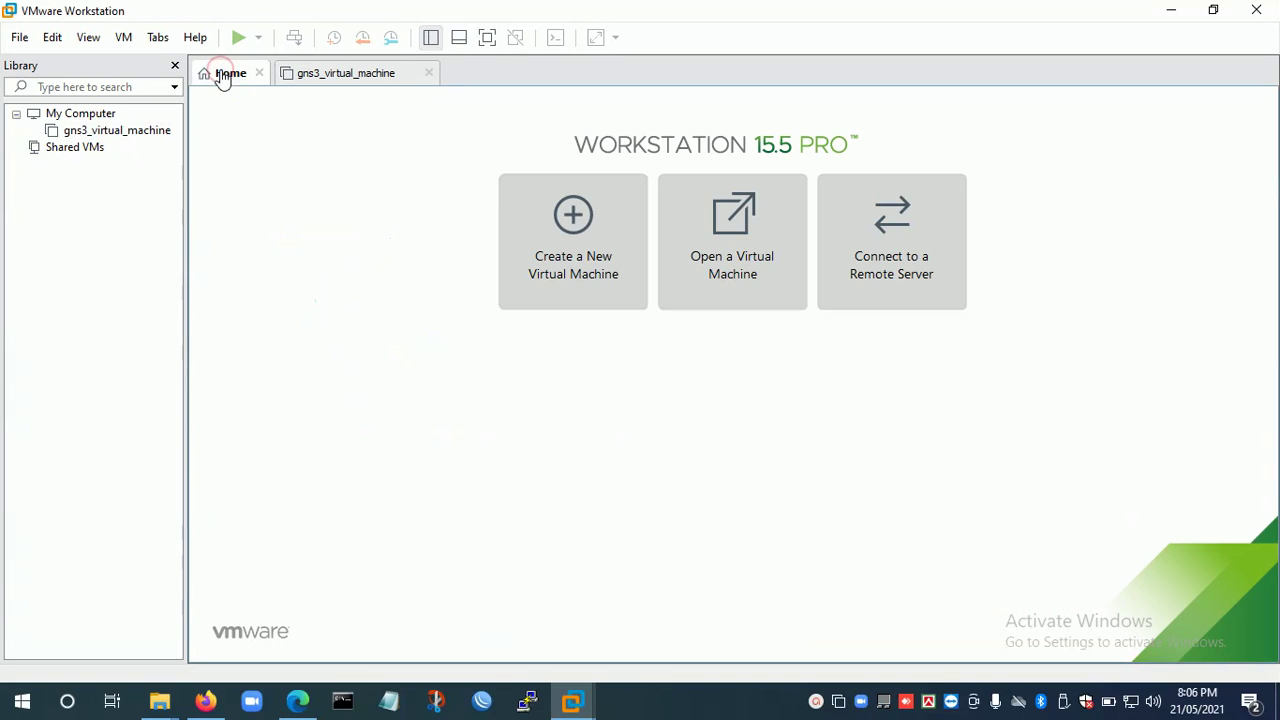
Start a new virtual machine using the Custom (advanced) configuration.
click(585, 280)
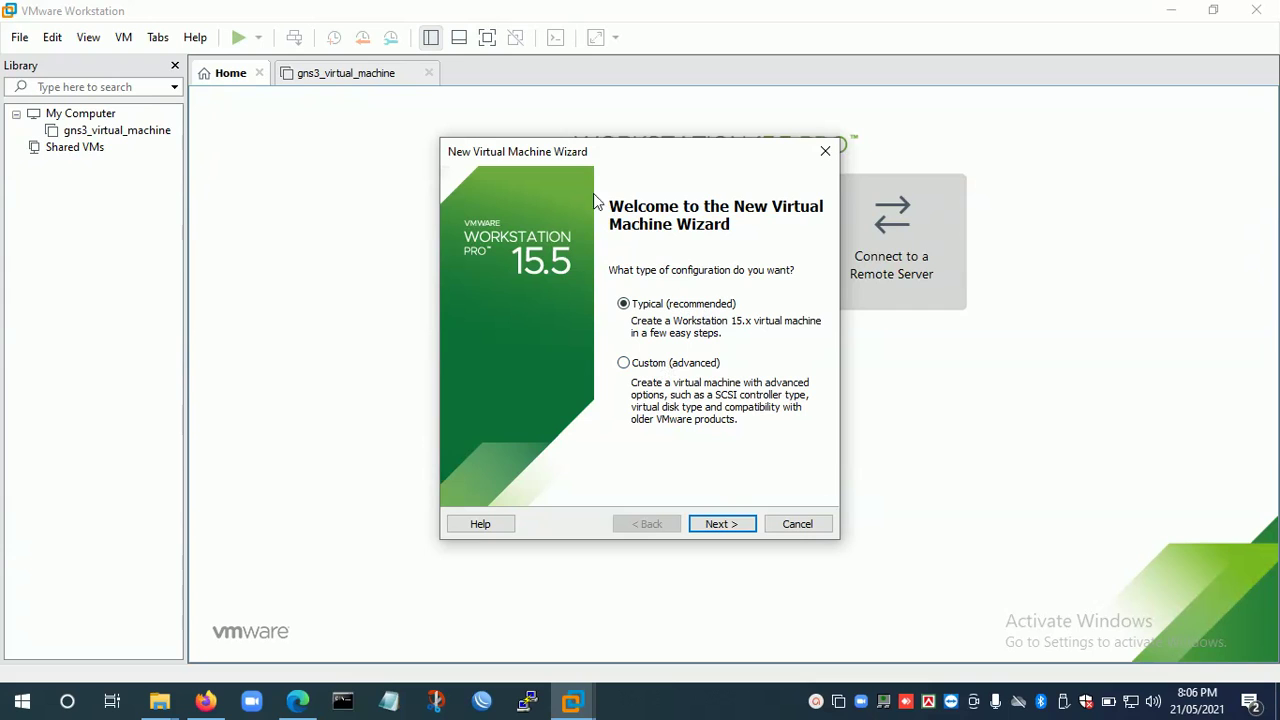
drag(561, 157, 470, 120)
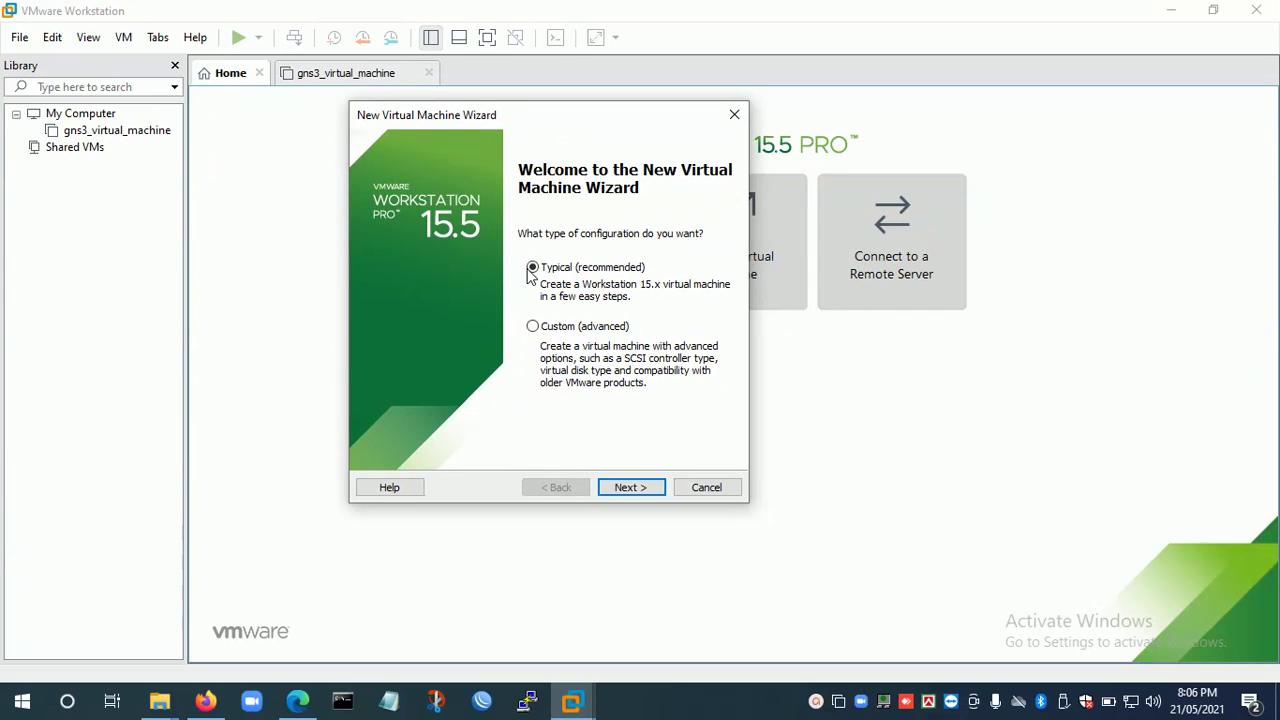
click(533, 327)
click(533, 268)
click(573, 334)
click(630, 487)
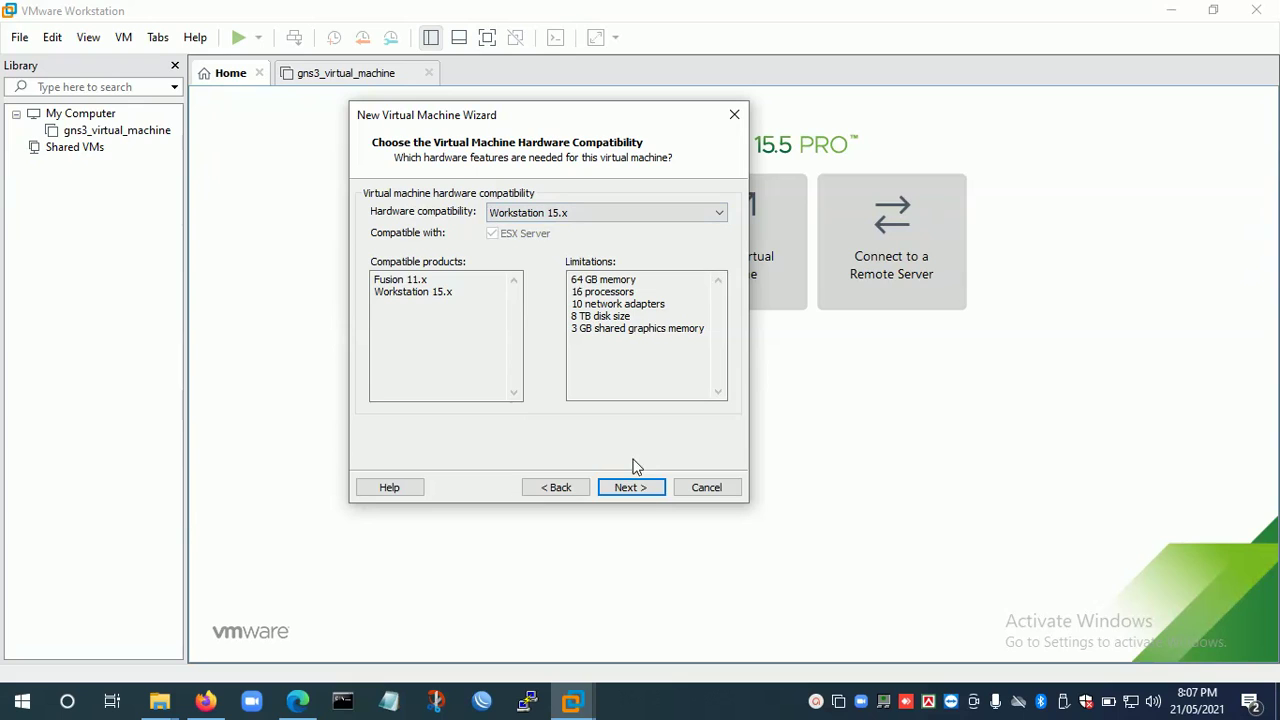
Keep Workstation 15.x compatibility and choose 'I will install the operating system later'.
click(633, 487)
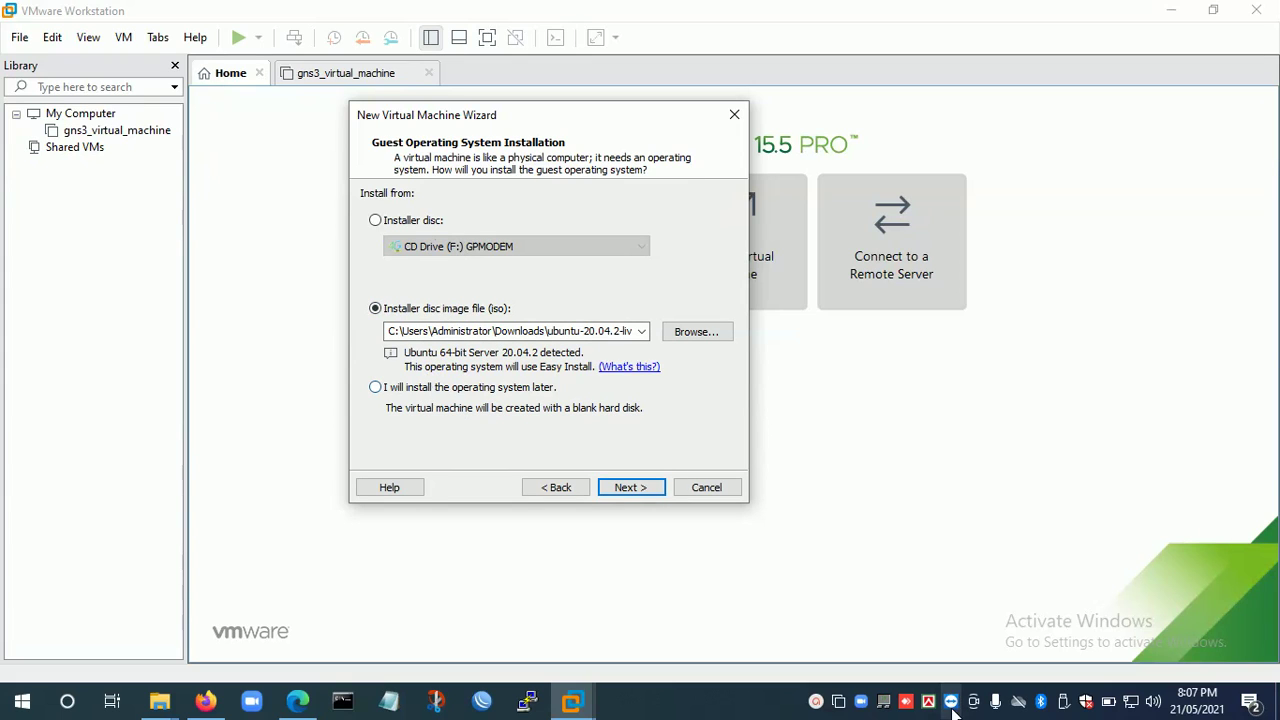
click(817, 701)
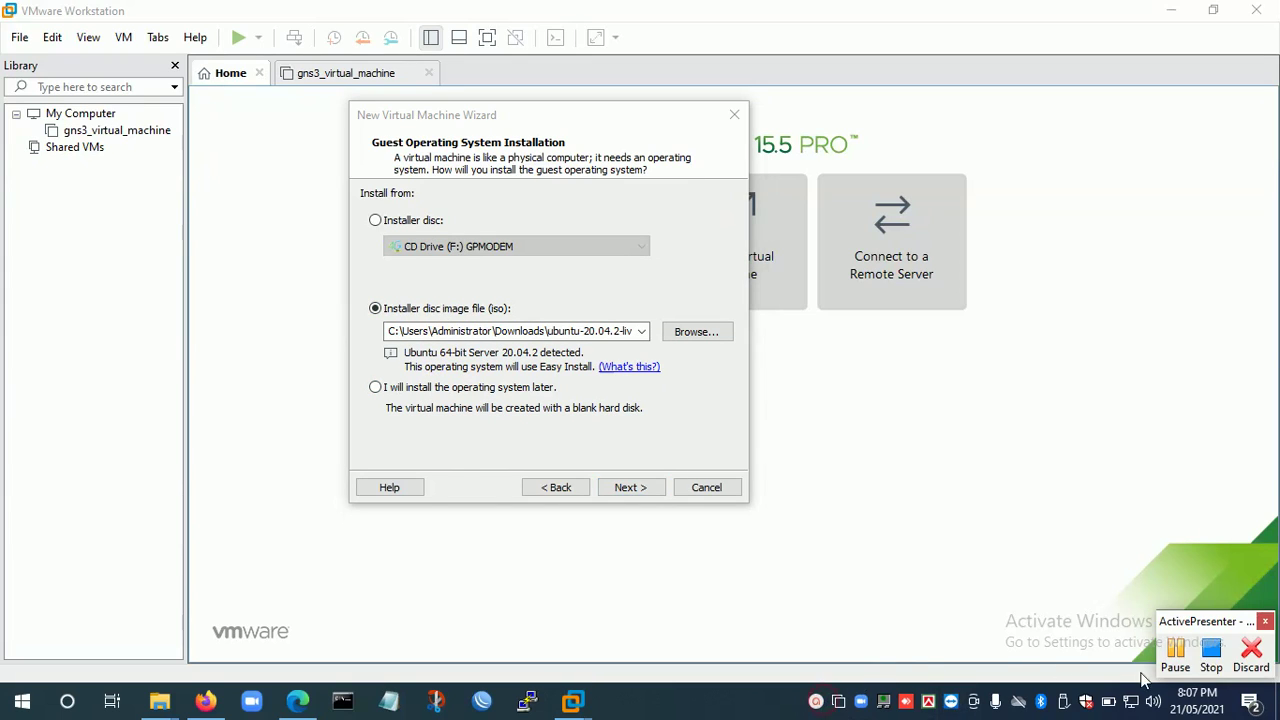
click(1175, 653)
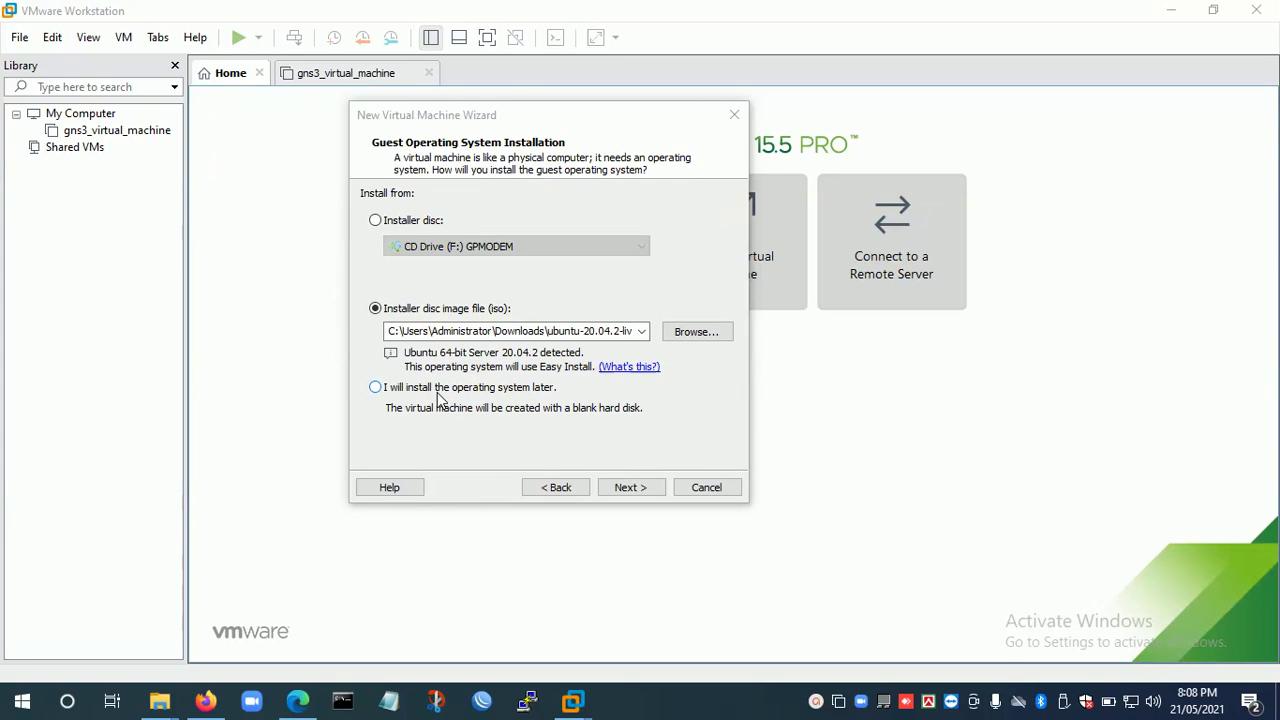
click(496, 389)
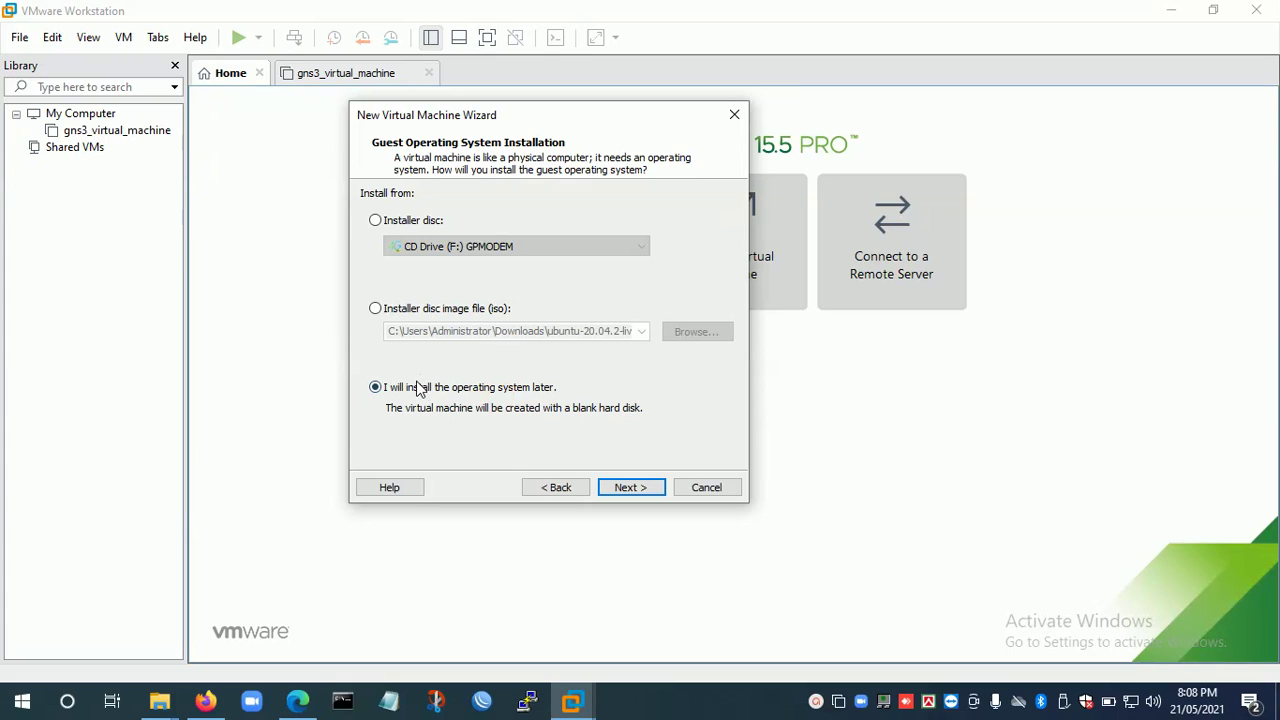
click(633, 488)
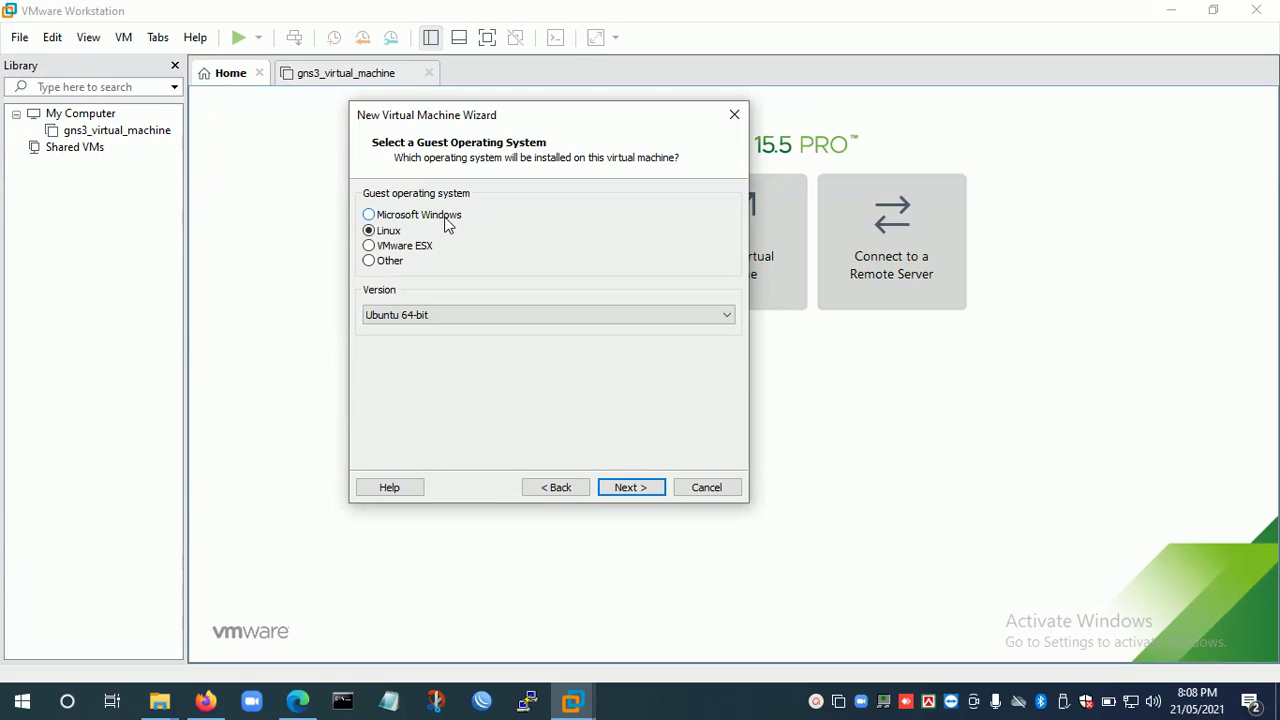
Set the guest operating system to Linux, version Ubuntu 64-bit.
click(445, 220)
click(393, 235)
click(411, 316)
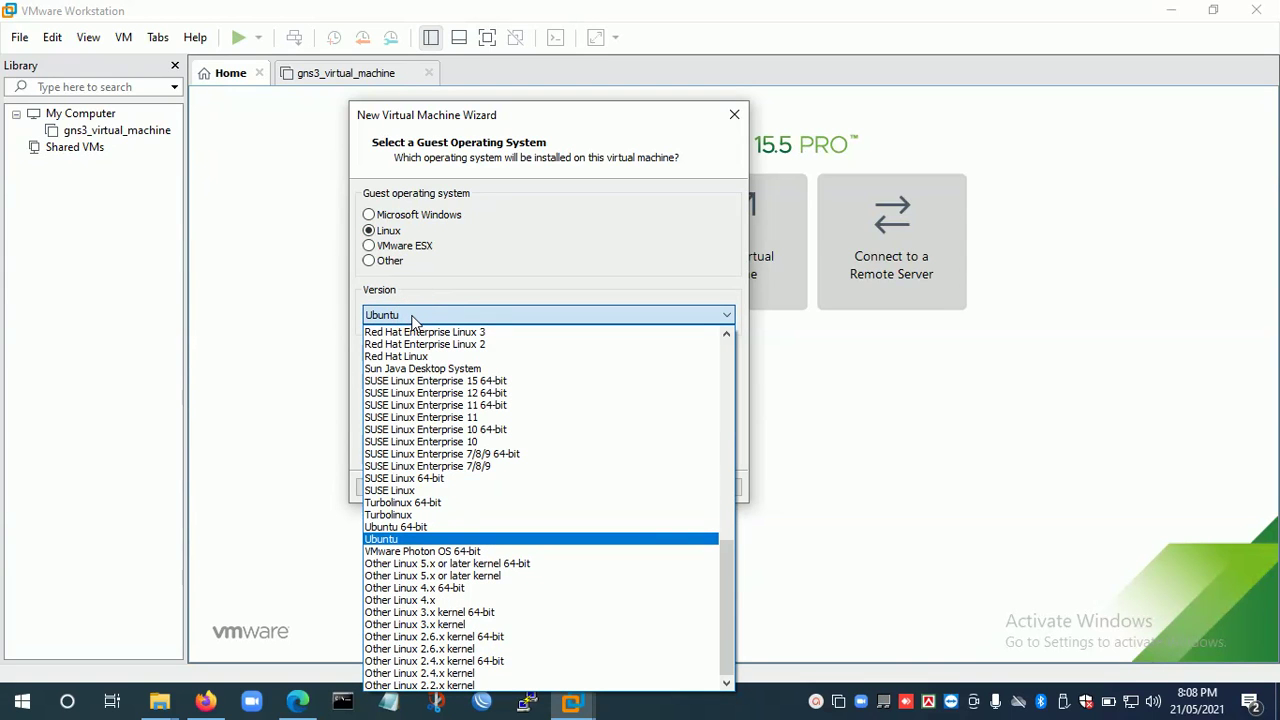
click(408, 546)
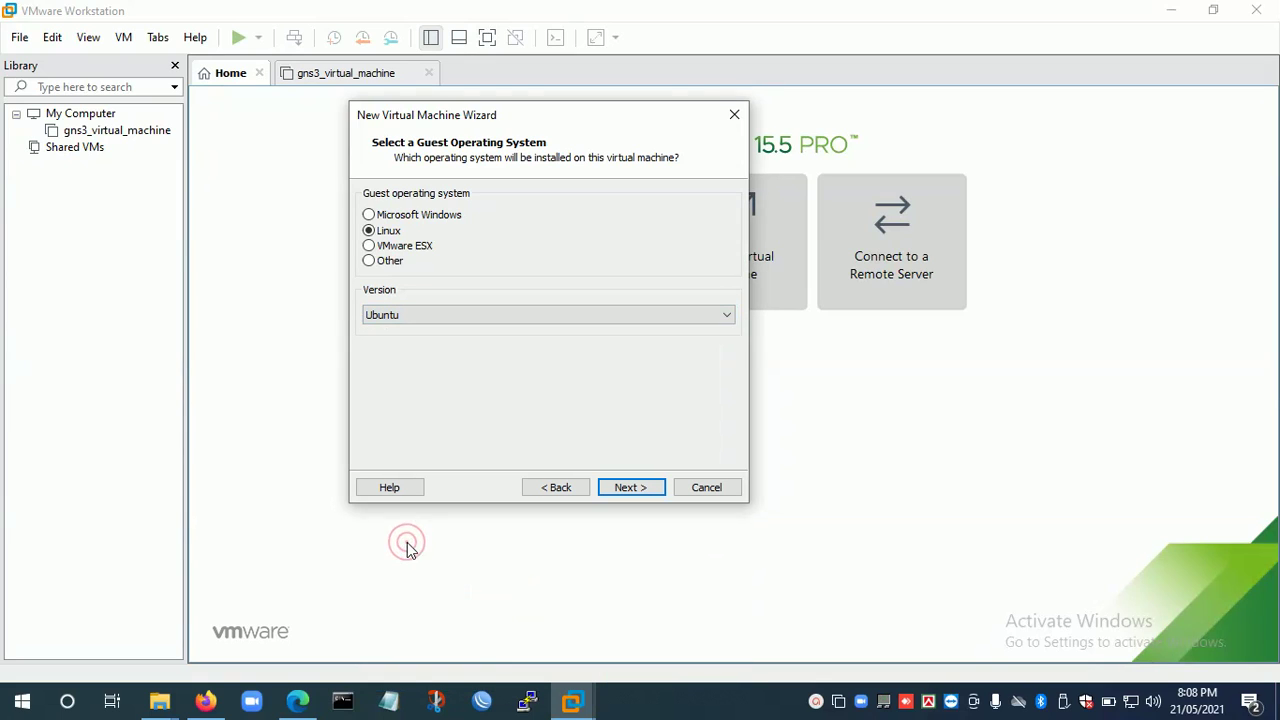
click(610, 485)
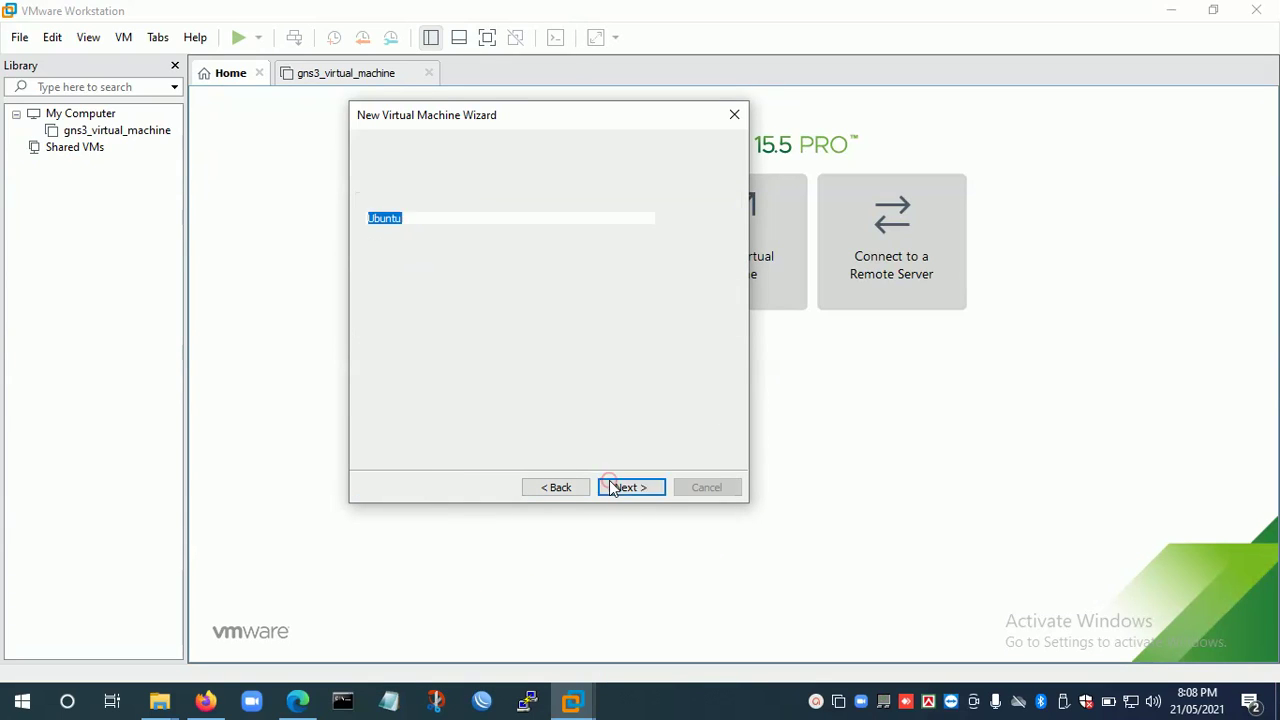
Keep the name Ubuntu and the default Virtual Machines\Ubuntu location.
click(442, 221)
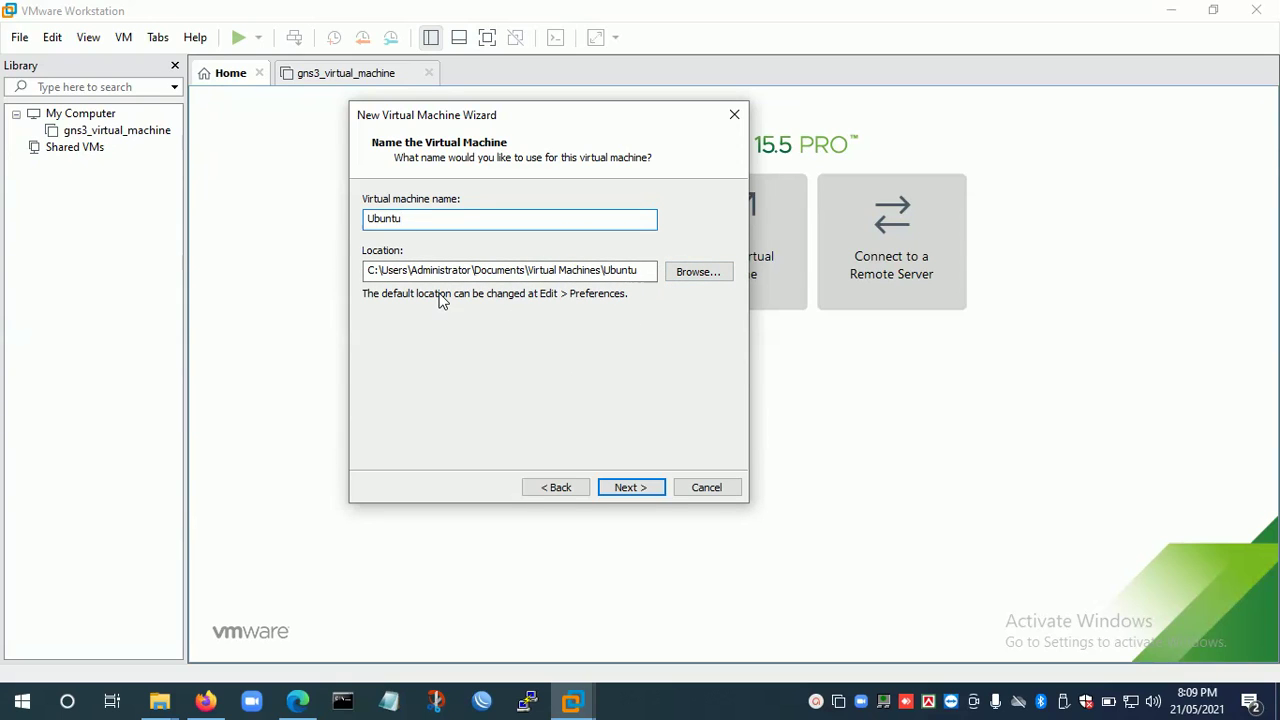
click(643, 276)
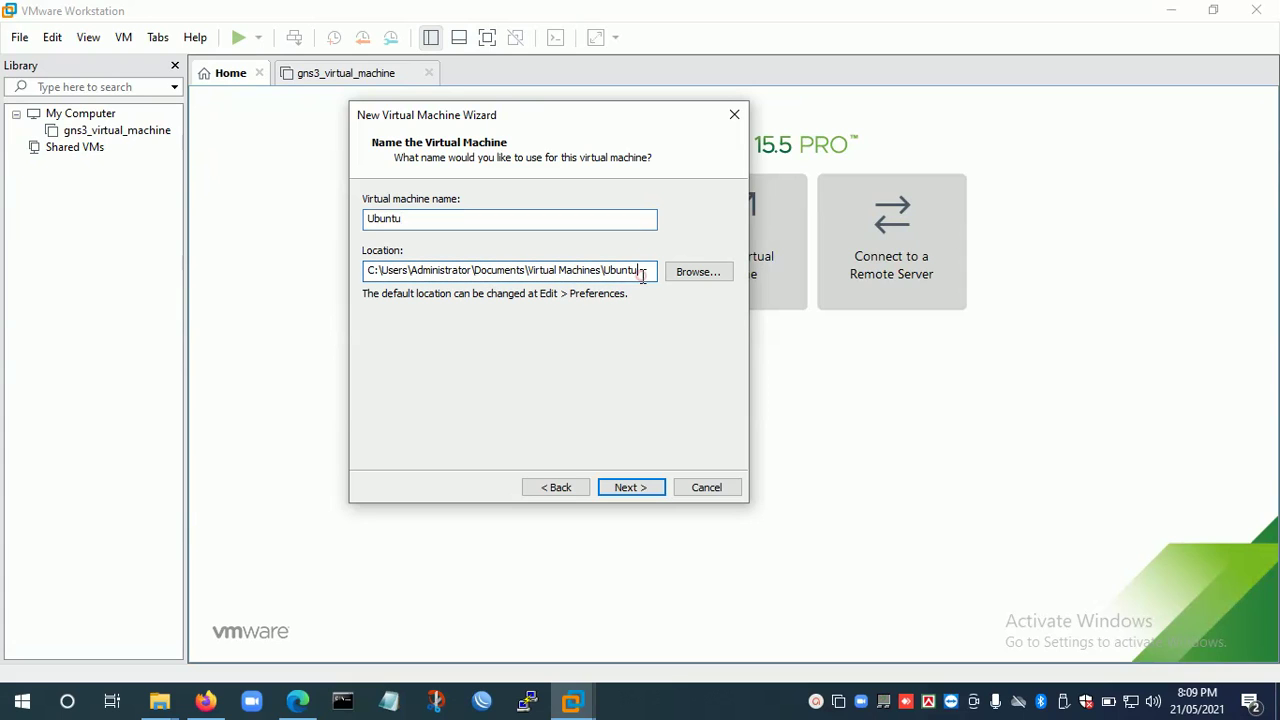
click(631, 487)
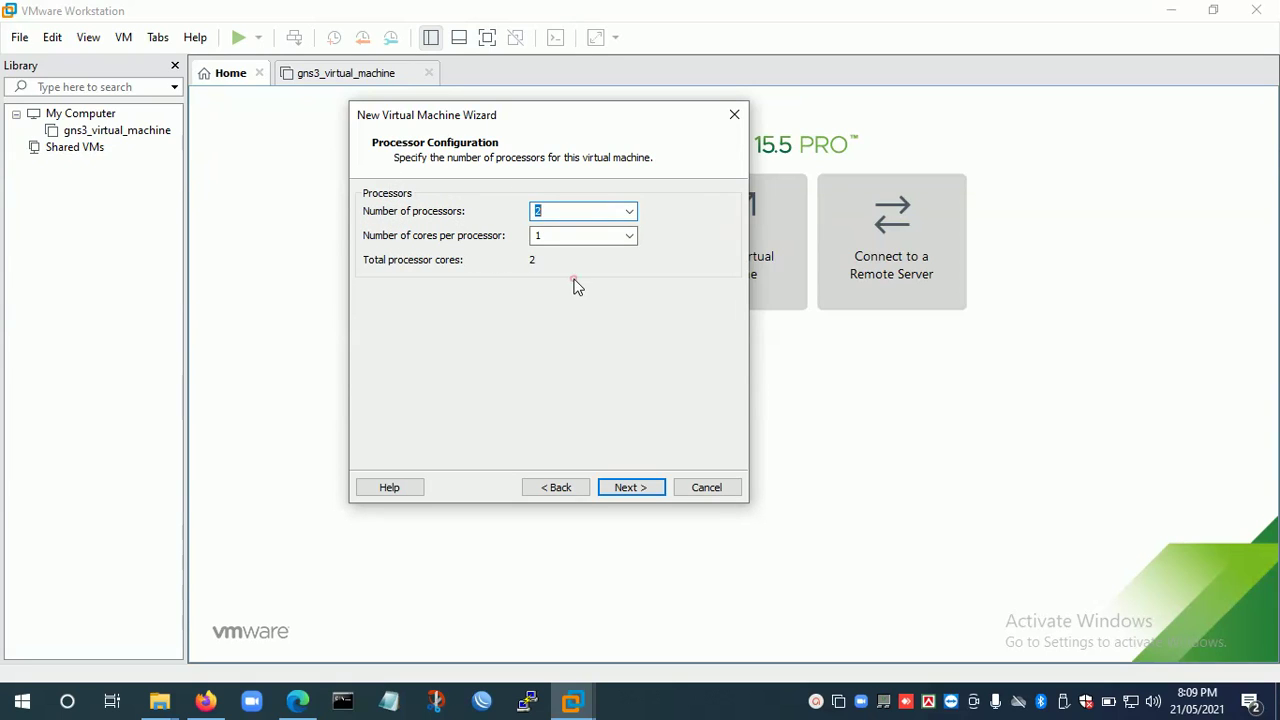
Accept the processor settings and give the machine 2048 MB of memory.
click(644, 489)
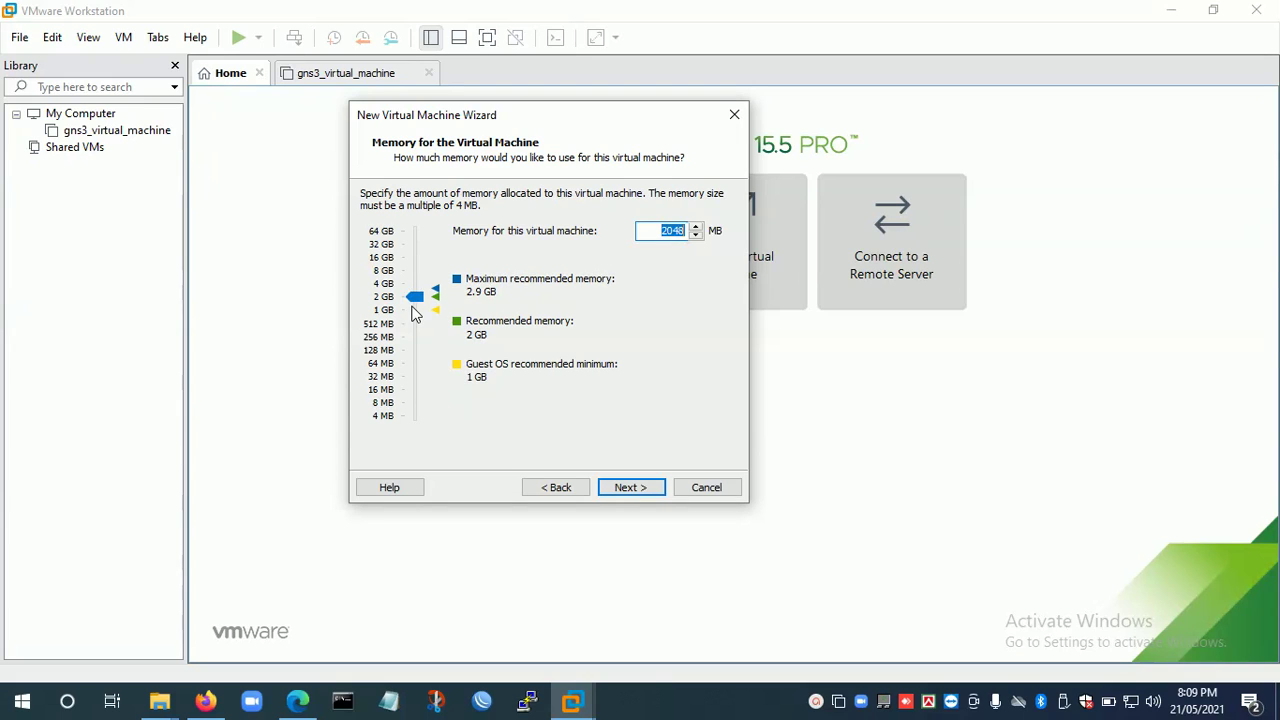
click(415, 313)
click(415, 294)
click(415, 290)
click(419, 300)
click(630, 488)
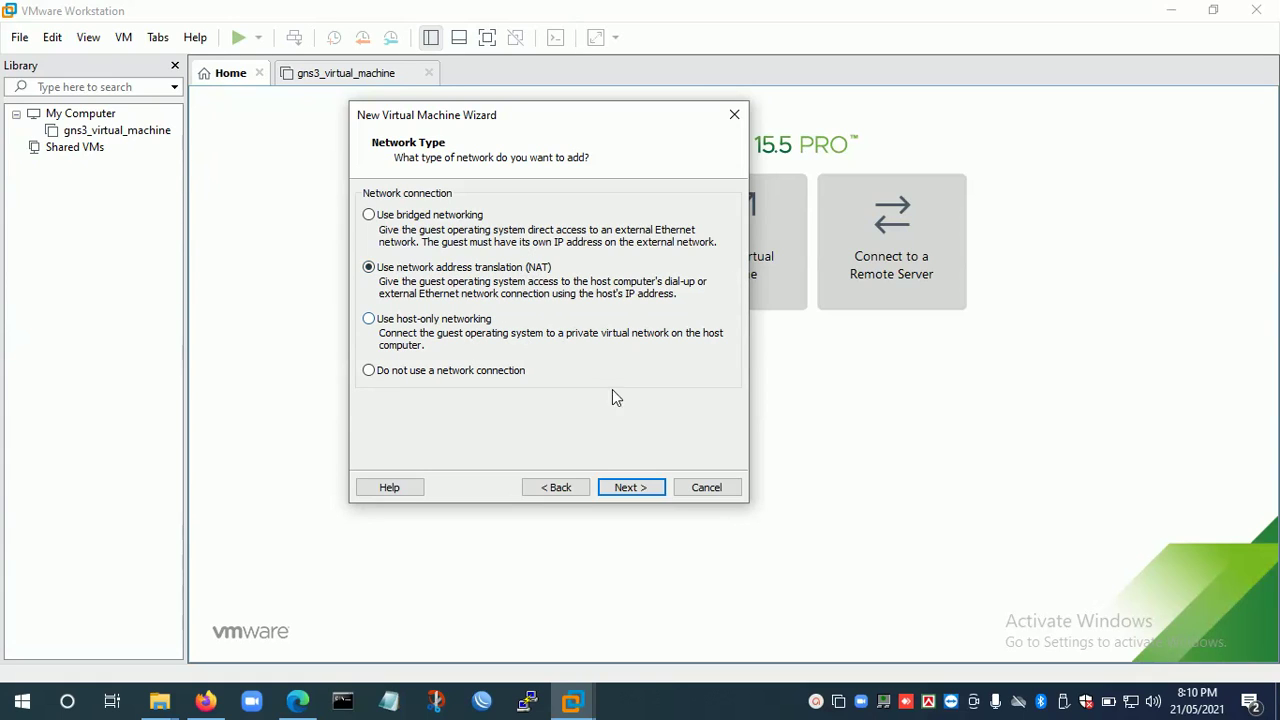
Keep NAT networking, the LSI Logic controller and the SCSI disk type.
click(632, 488)
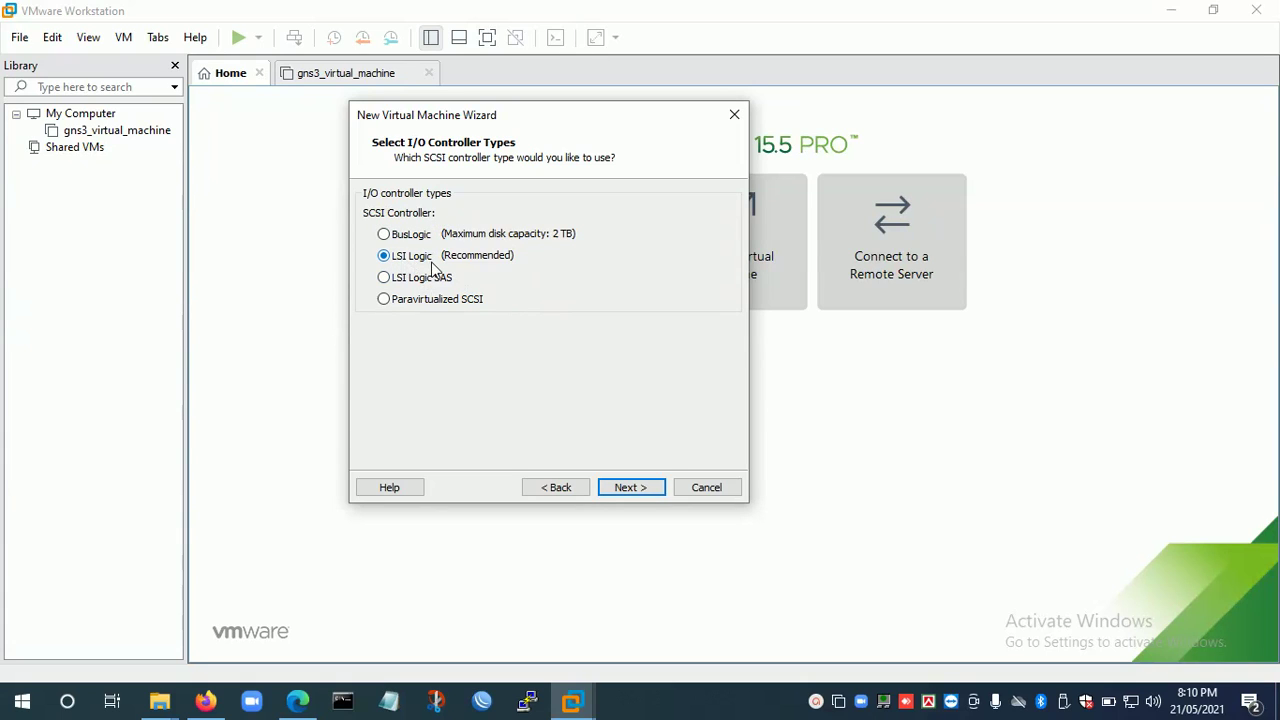
click(623, 489)
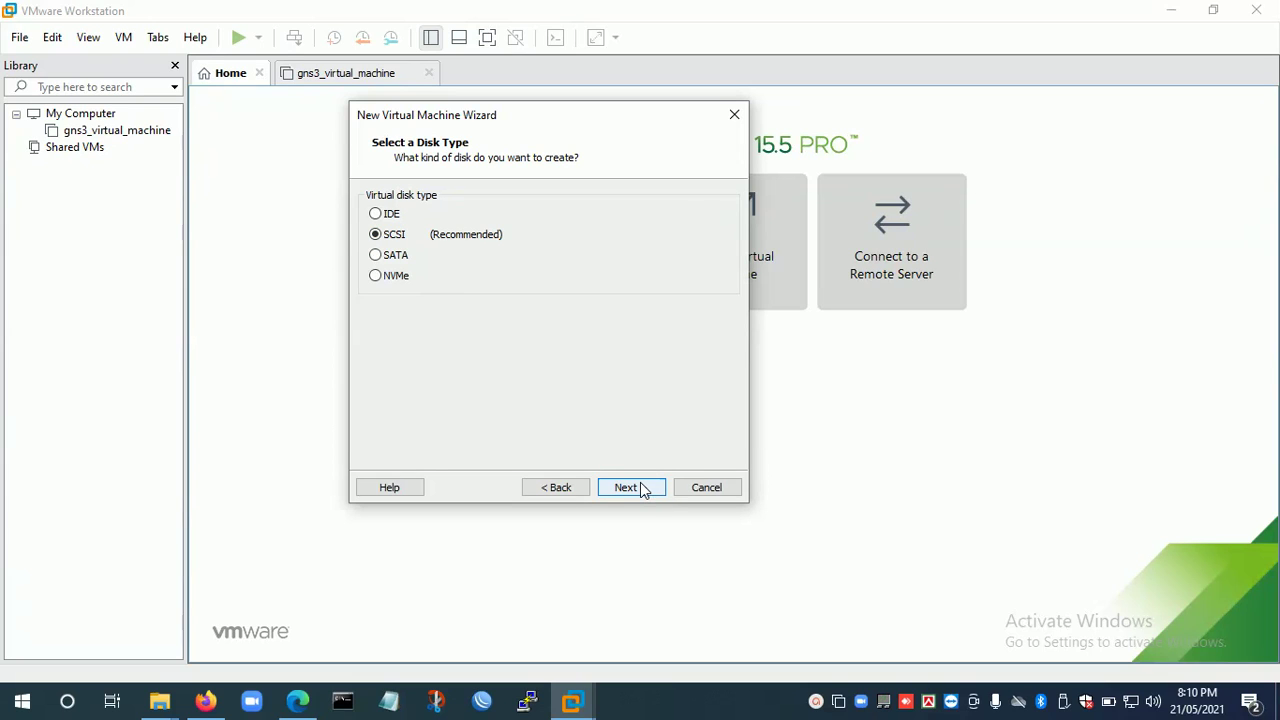
click(643, 489)
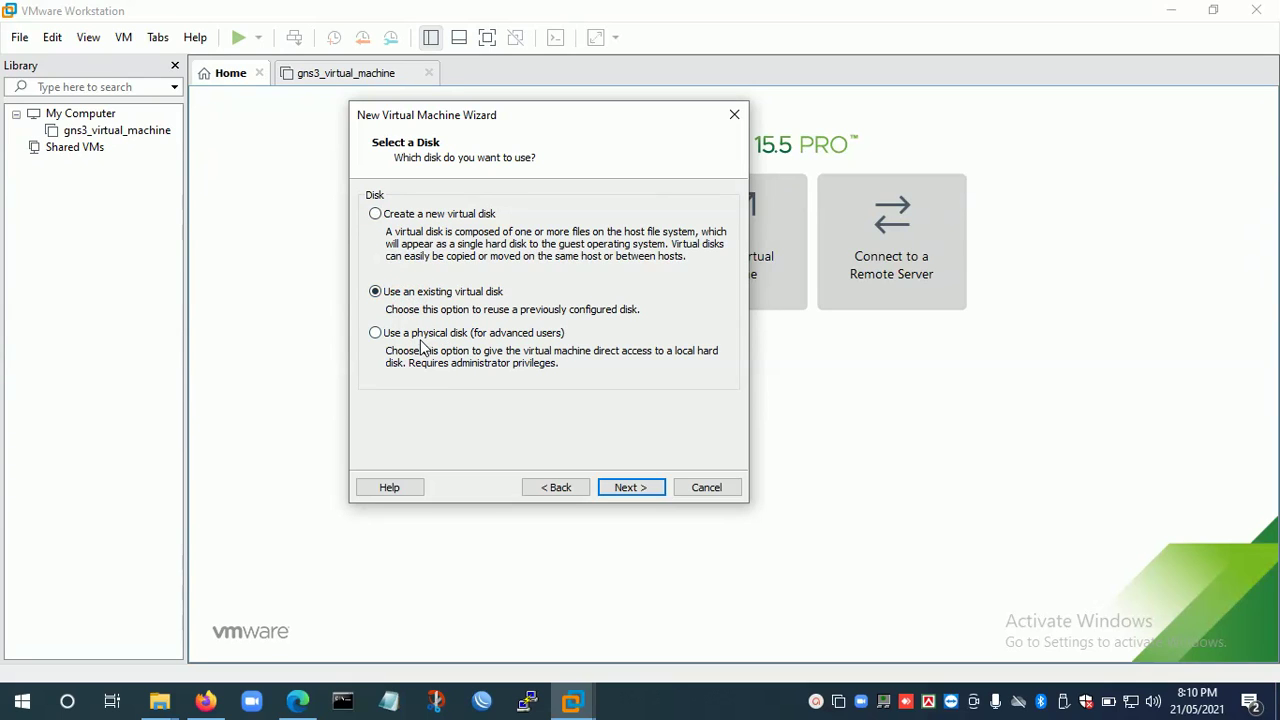
Choose 'Create a new virtual disk' rather than a physical disk.
click(422, 339)
click(398, 220)
click(643, 488)
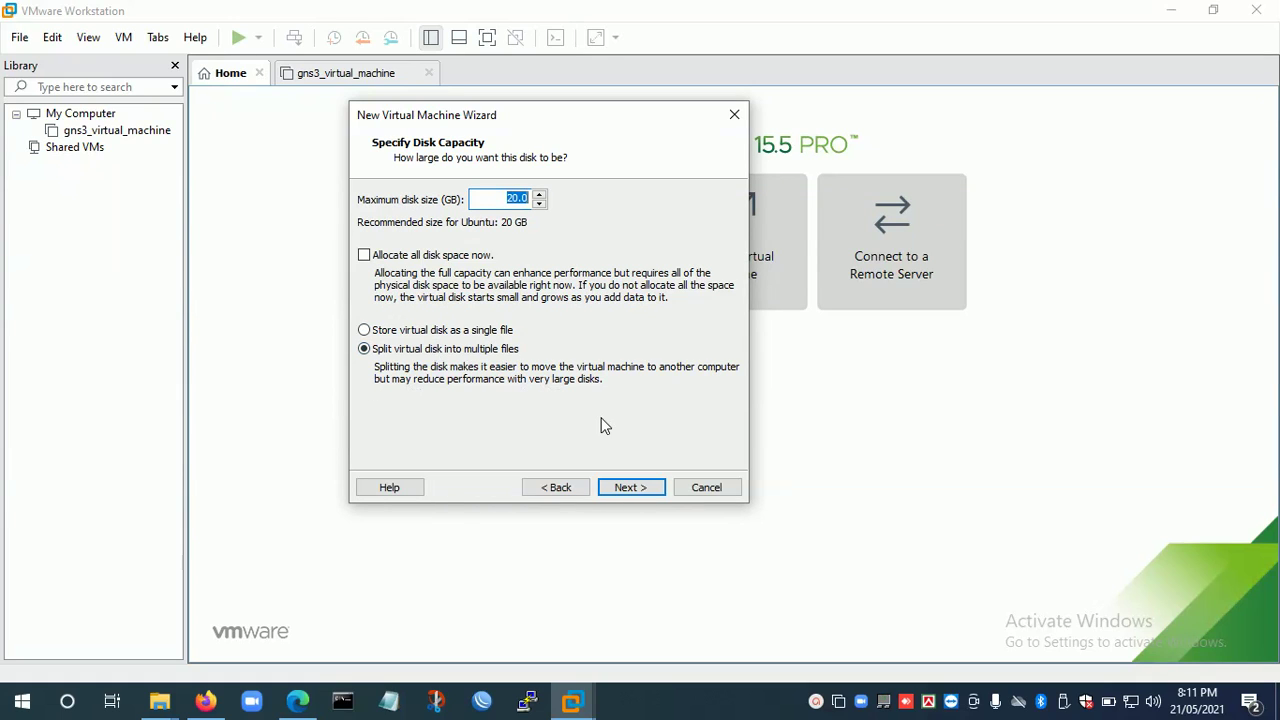
Keep the 20 GB disk size and the Ubuntu.vmdk file name, advancing to the Ready to Create summary.
click(634, 486)
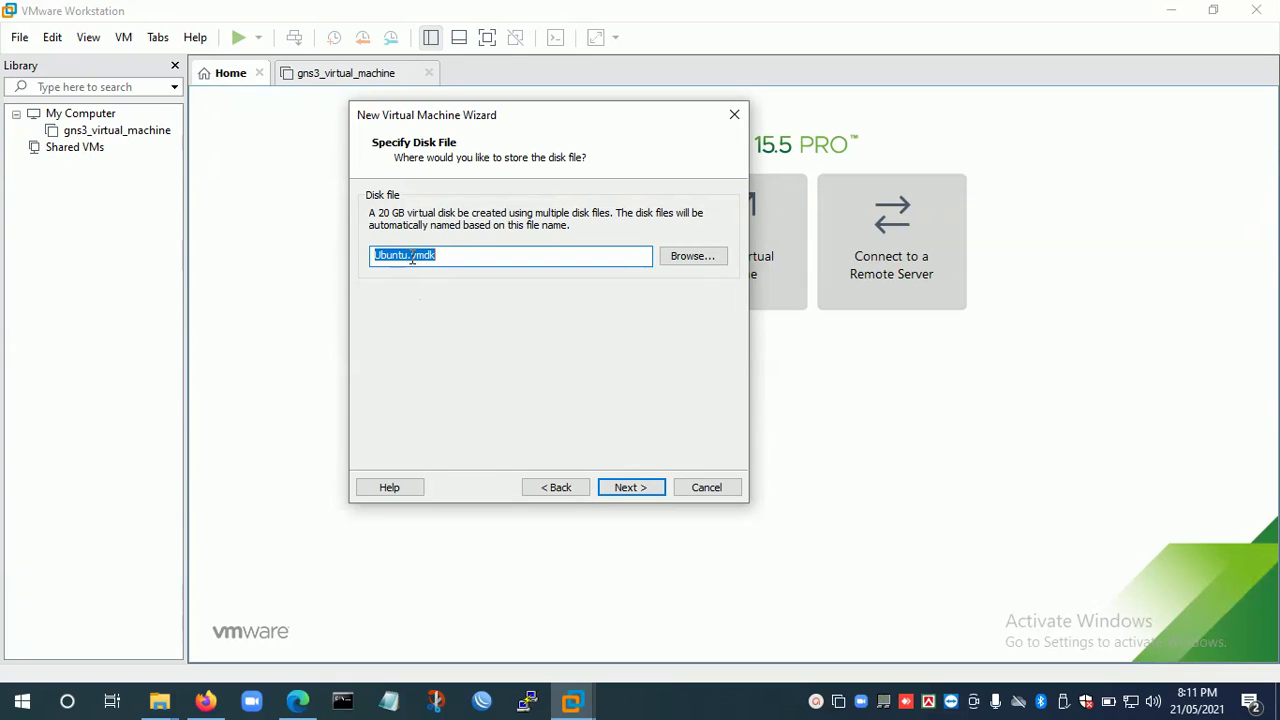
click(411, 257)
click(453, 288)
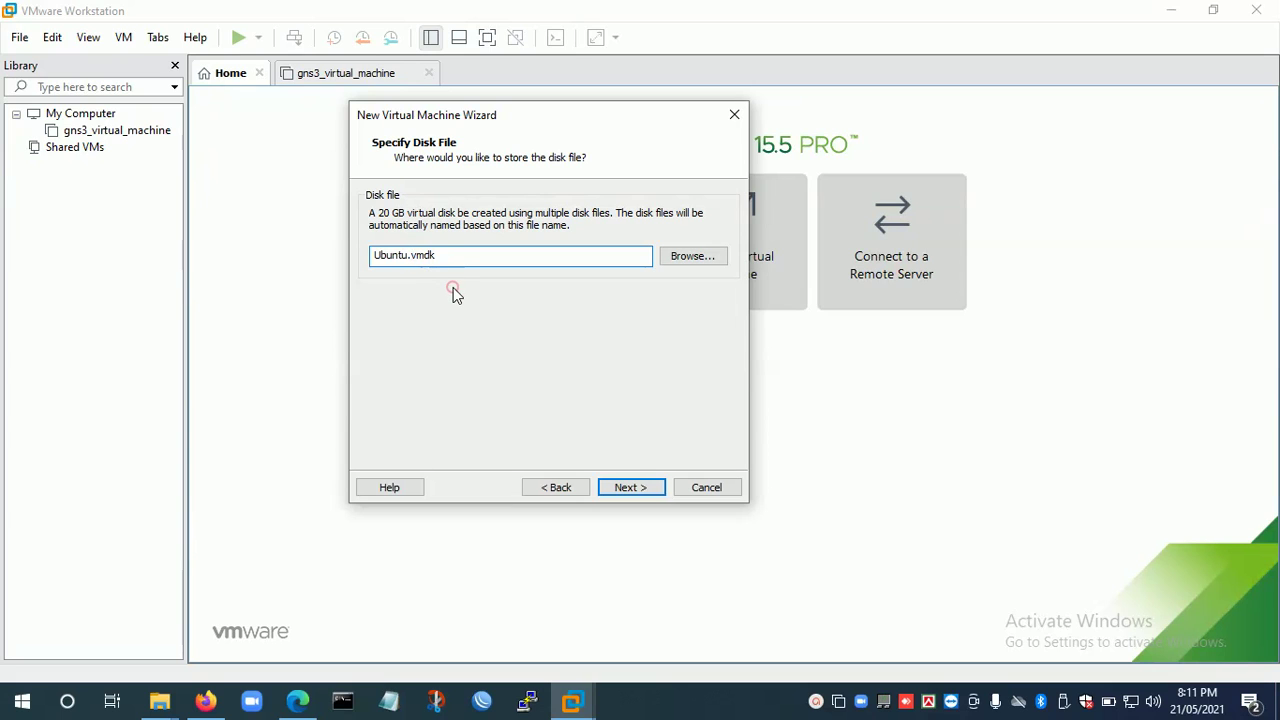
click(631, 487)
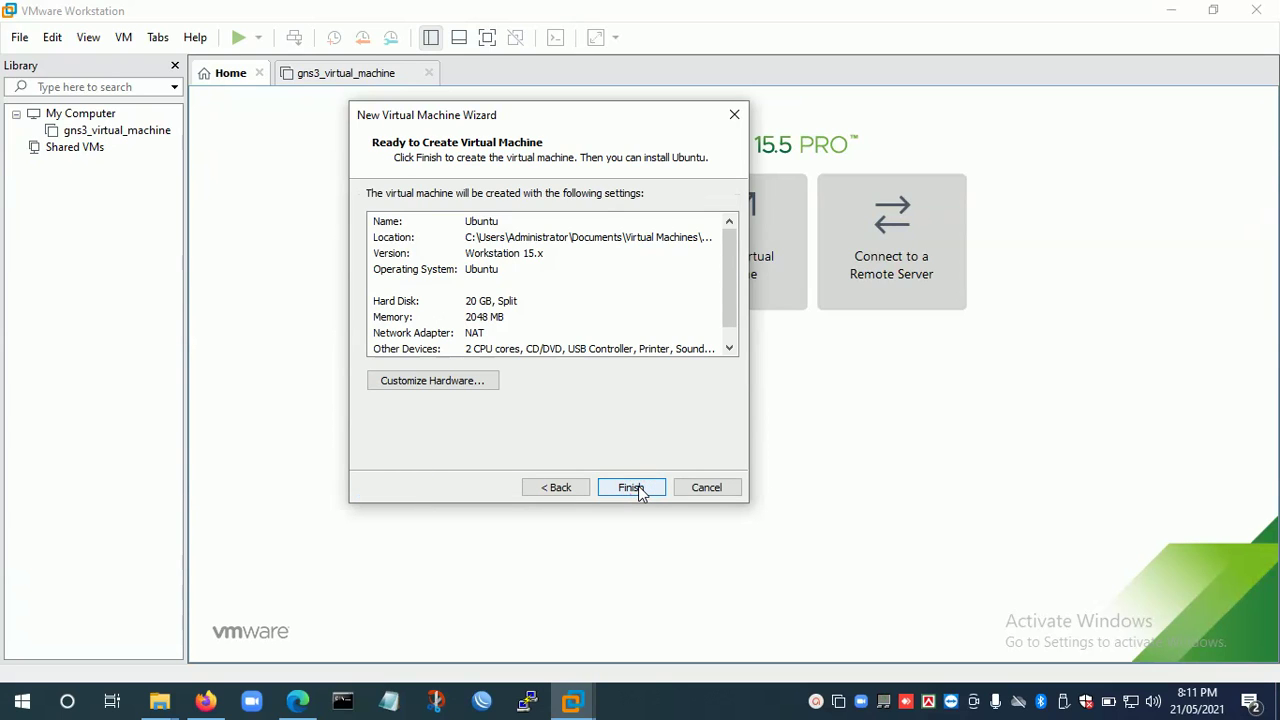
Finish the wizard and open the new Ubuntu VM from the Library to view its 2 GB/20 GB overview.
click(638, 487)
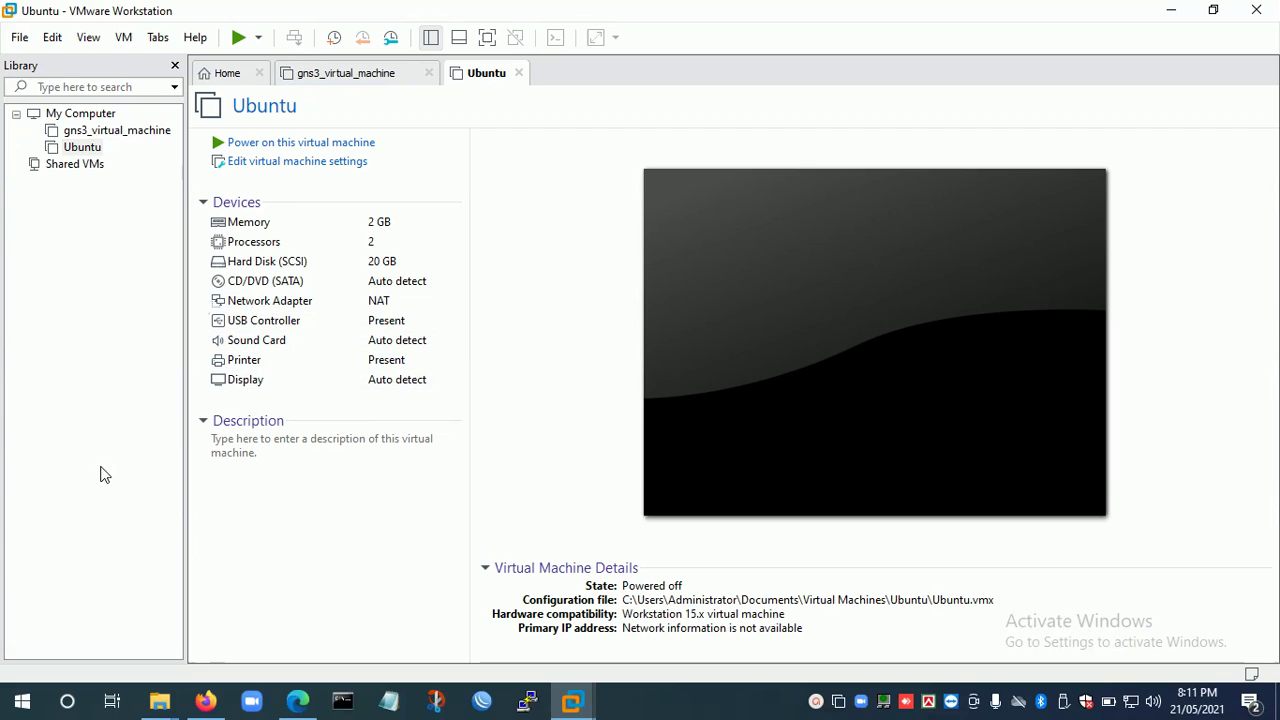
click(78, 150)
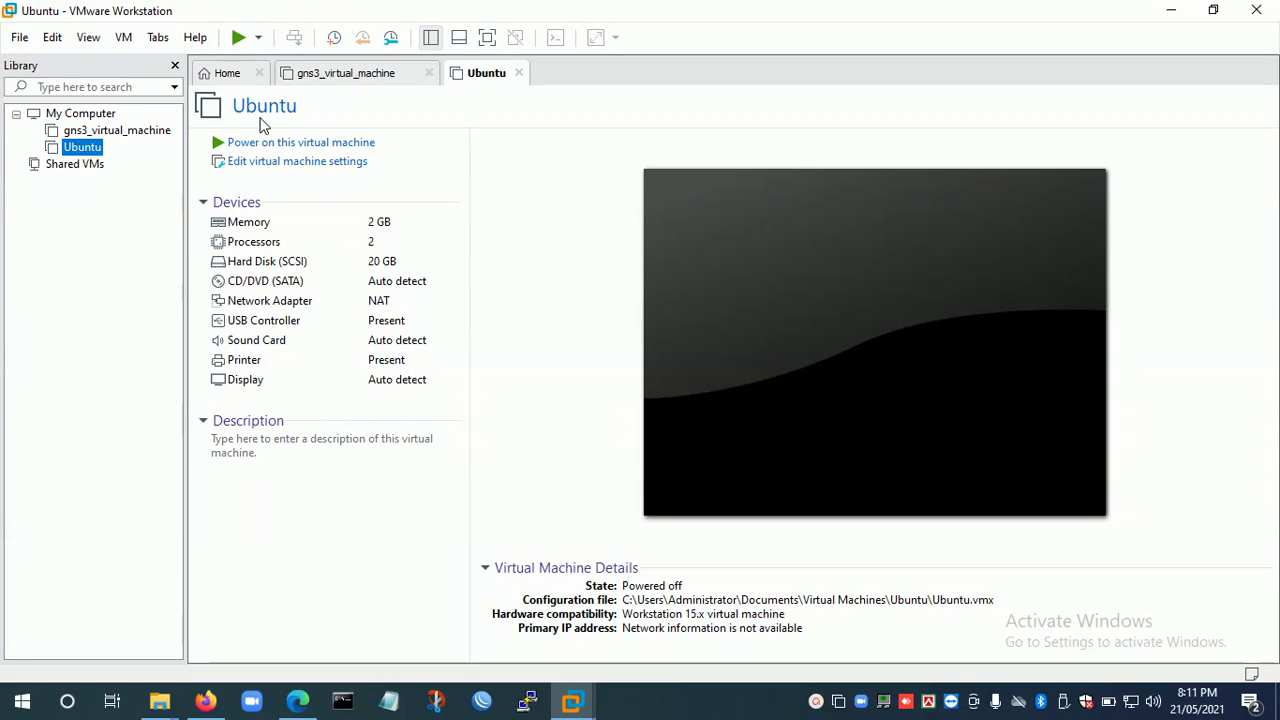
Set the Ubuntu VM's CD/DVD (SATA) drive to use D:\ubuntu-18.04.3-desktop-amd64.iso and save the settings.
right_click(88, 152)
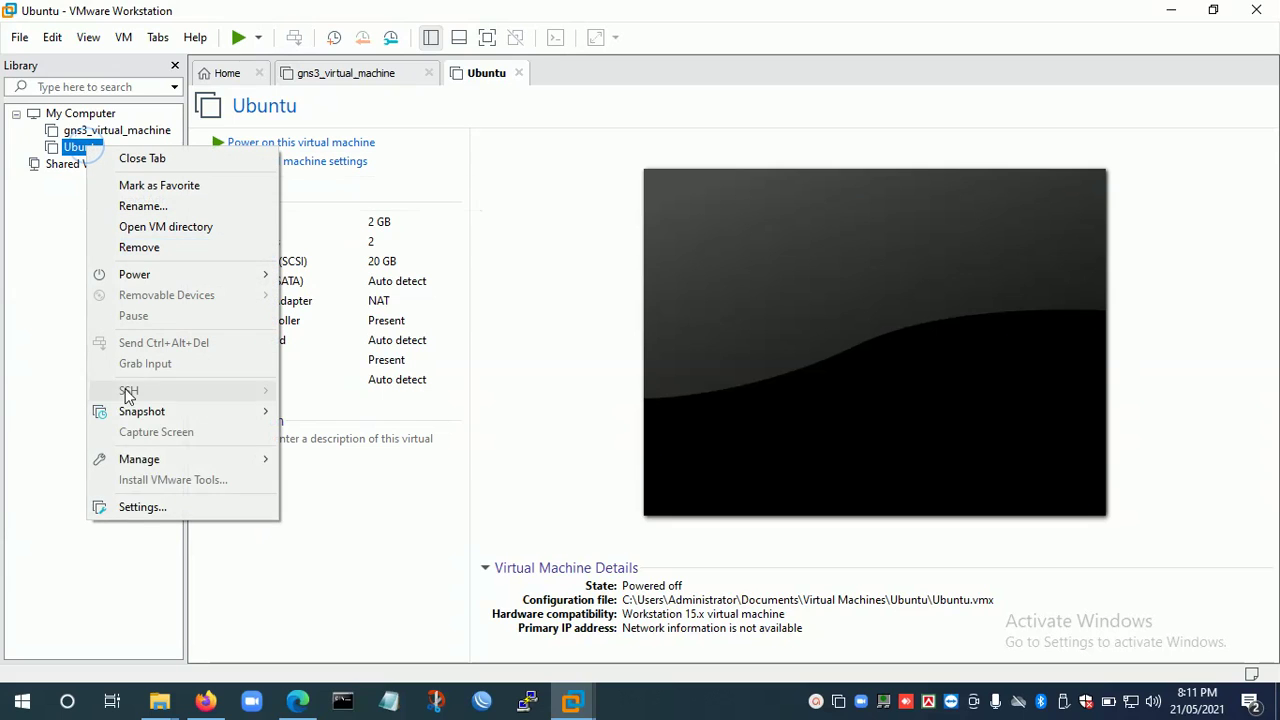
click(136, 505)
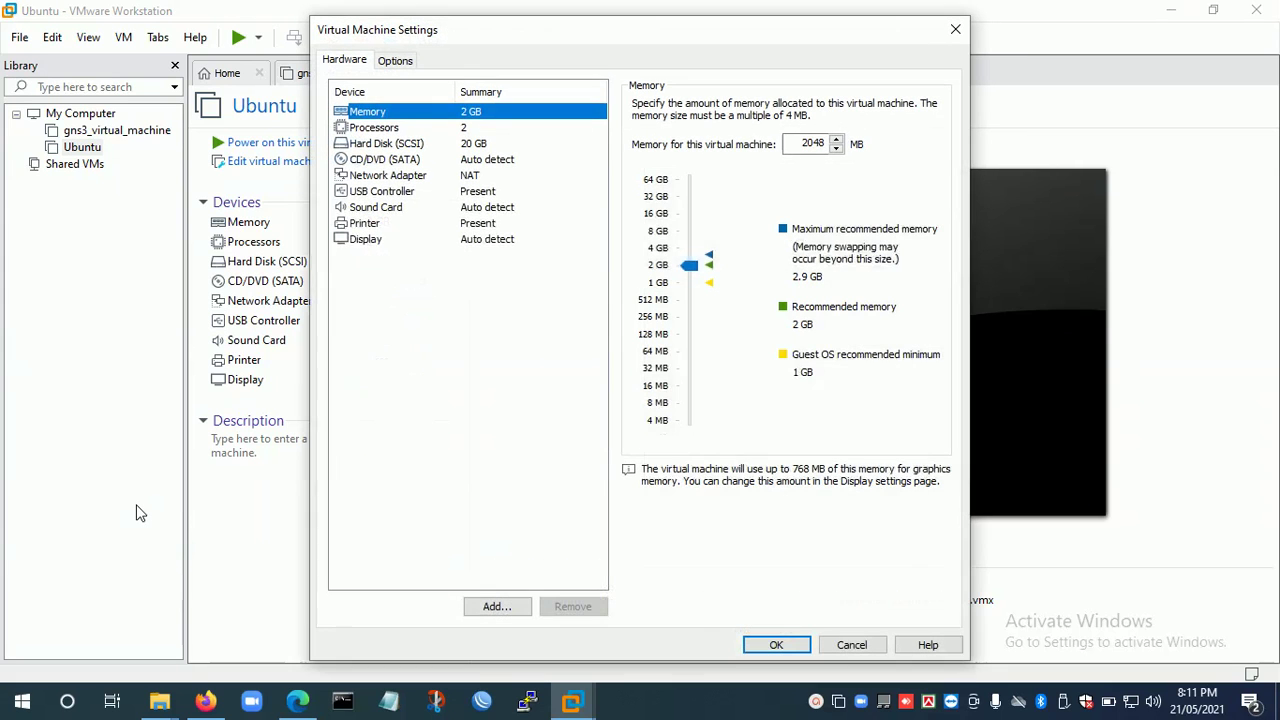
click(393, 163)
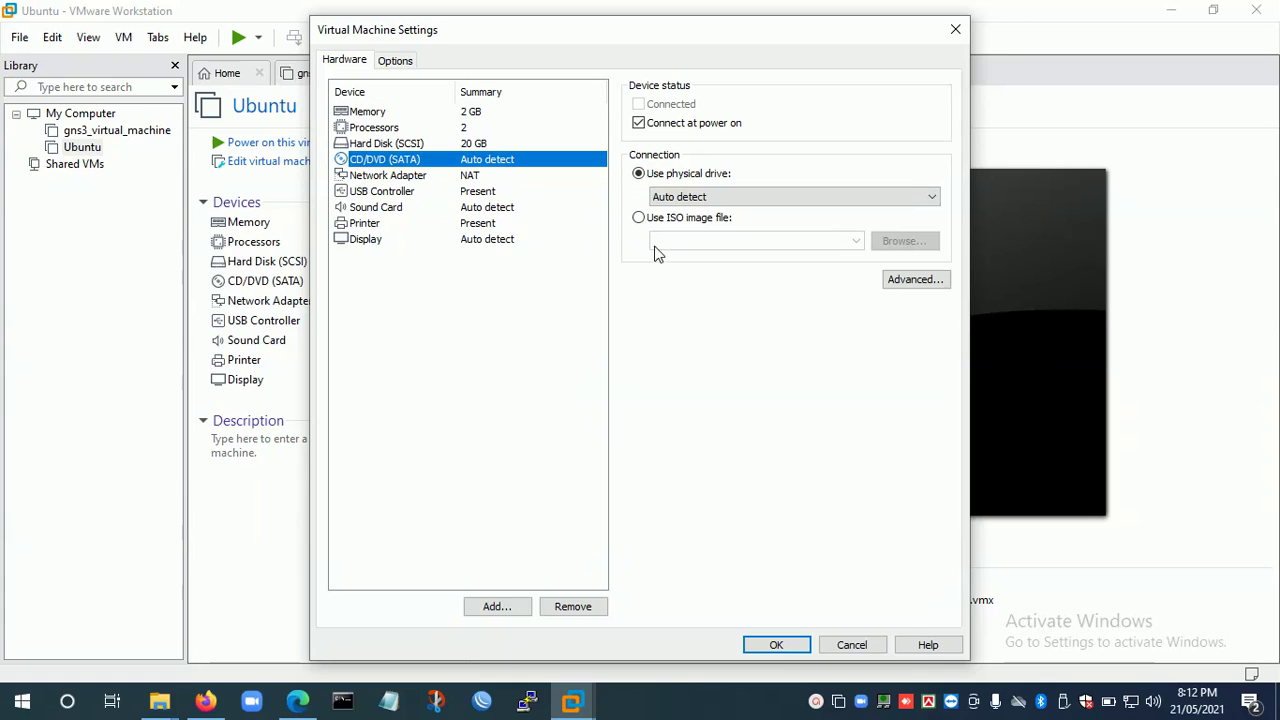
click(640, 219)
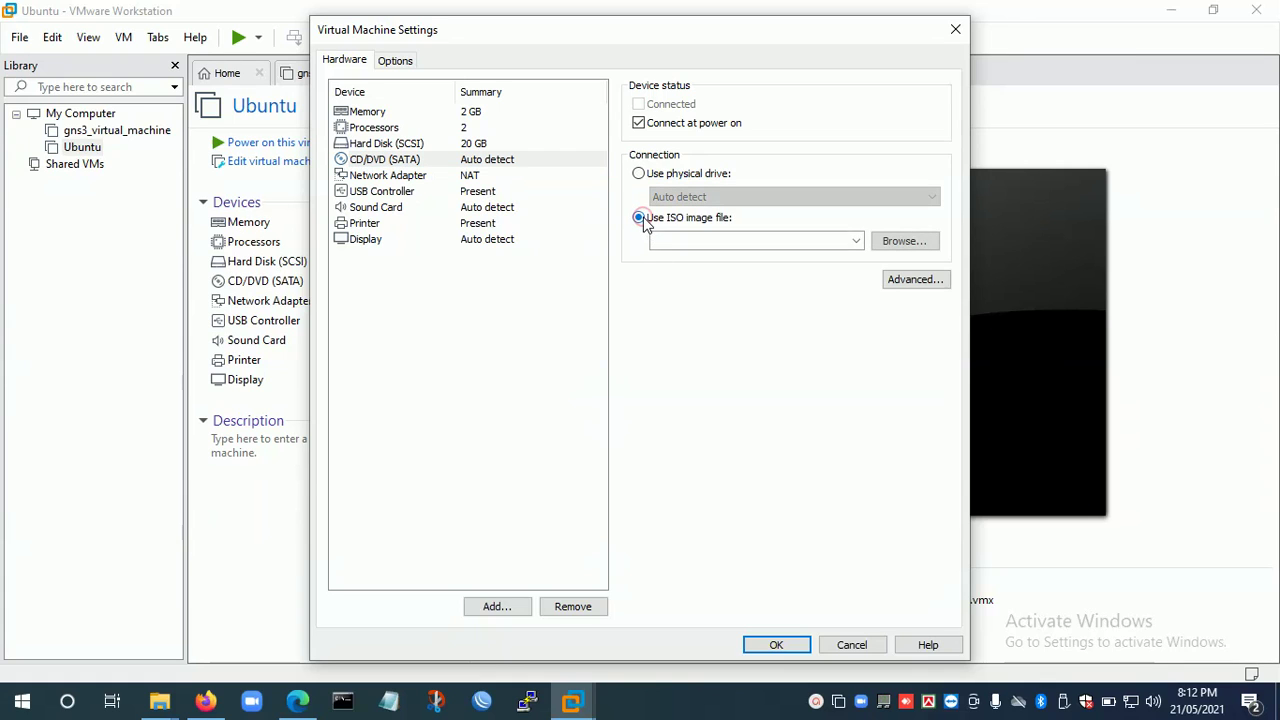
click(903, 242)
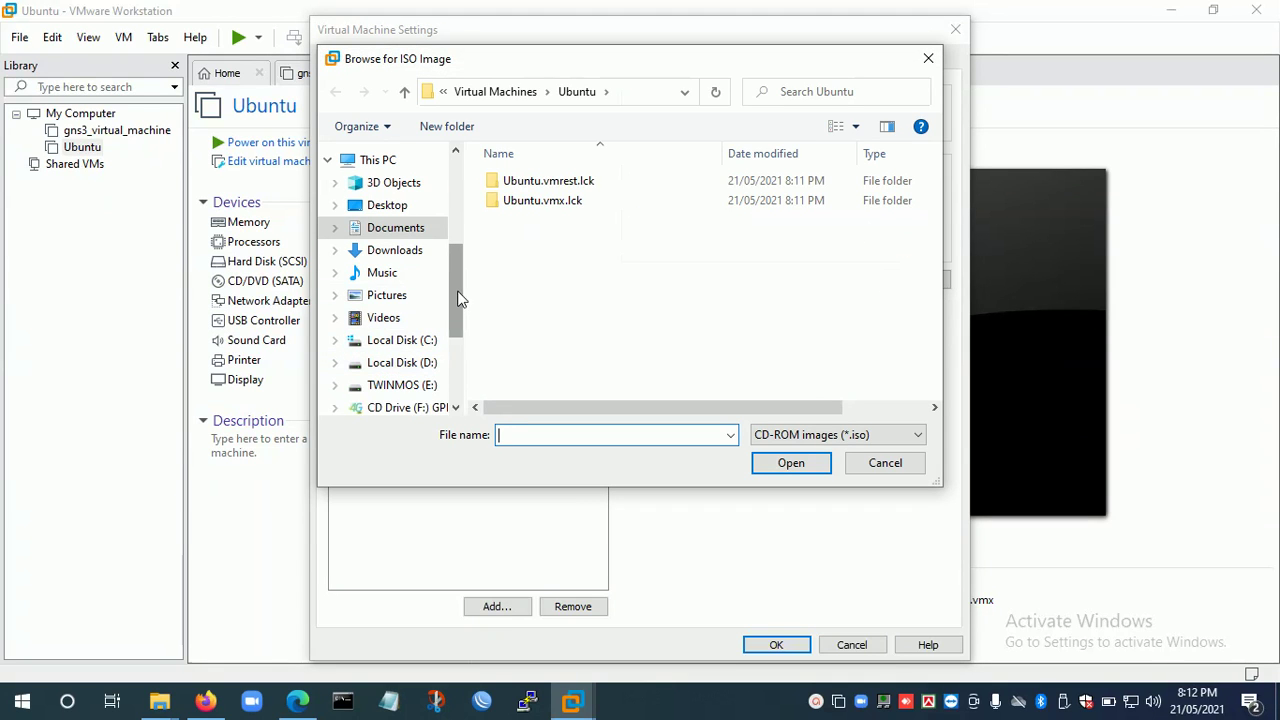
click(420, 362)
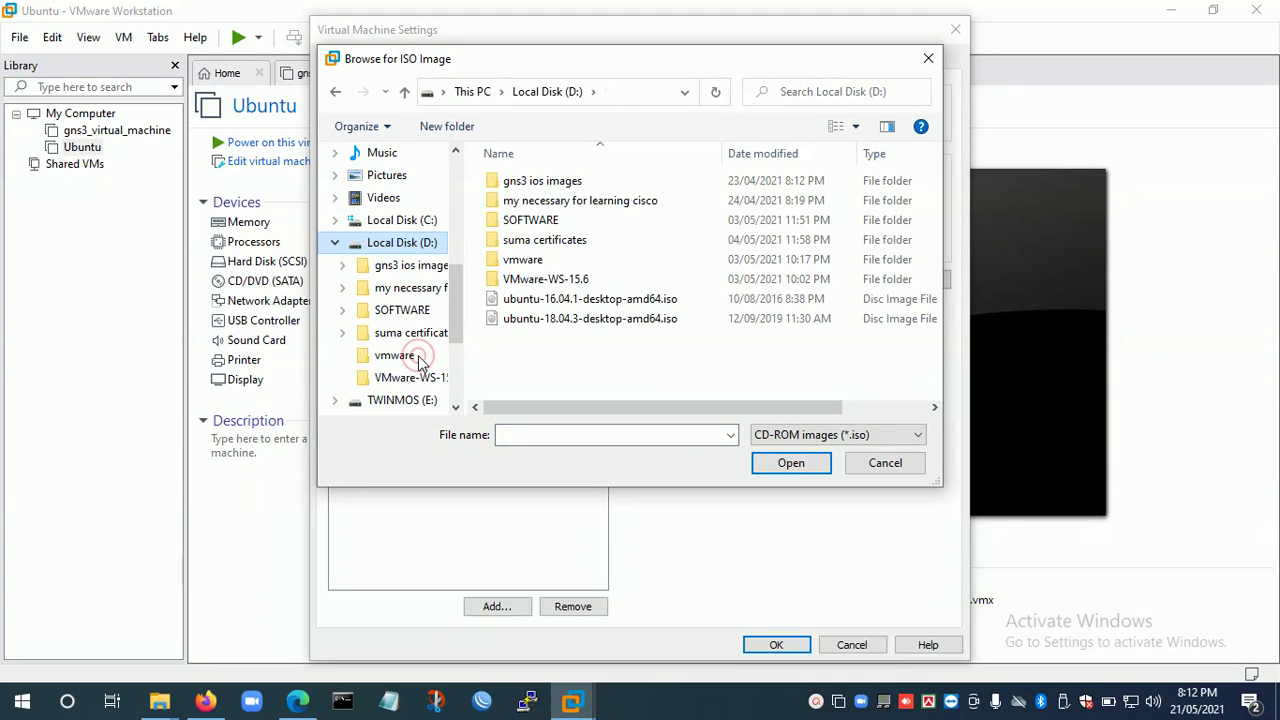
double_click(590, 319)
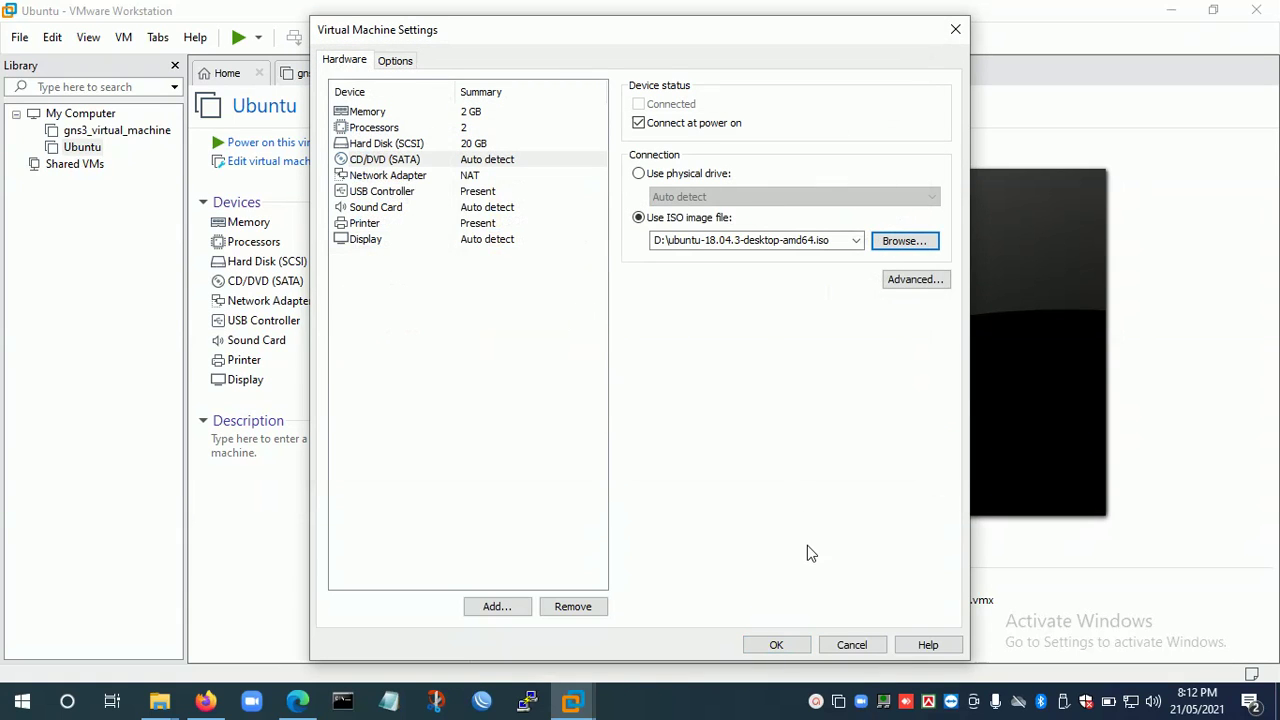
click(768, 648)
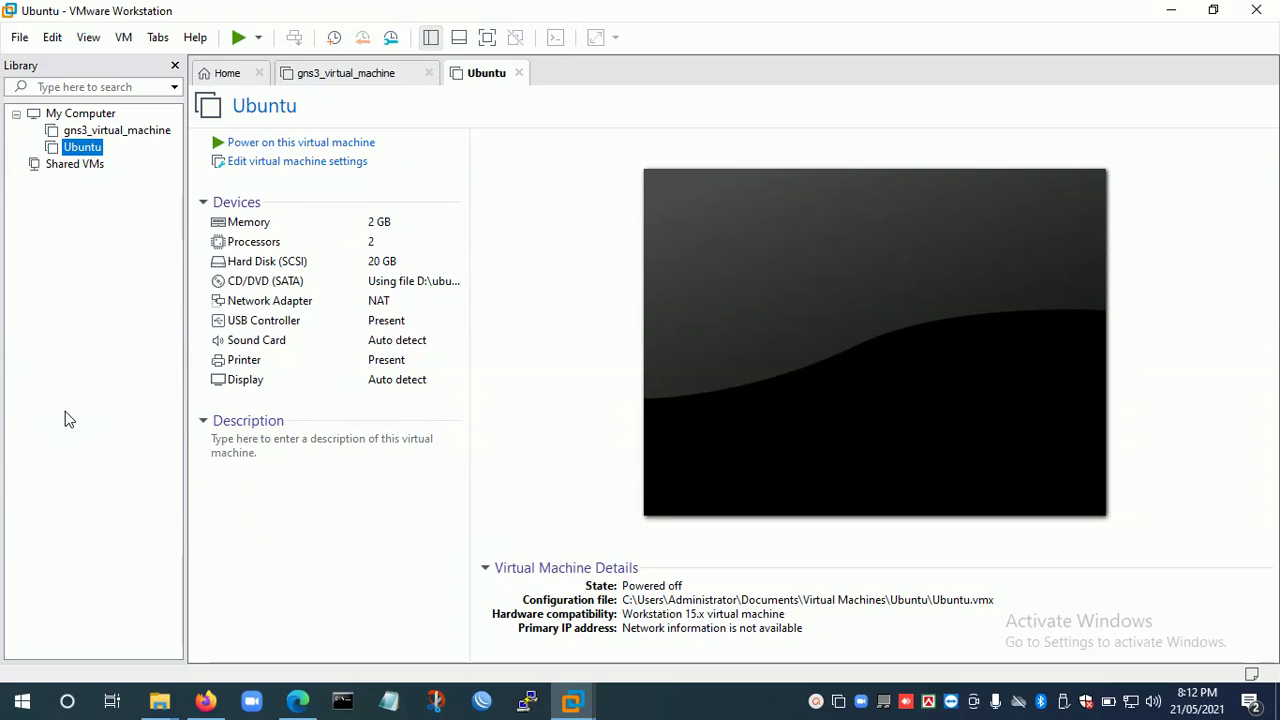
Power on the Ubuntu virtual machine.
click(236, 146)
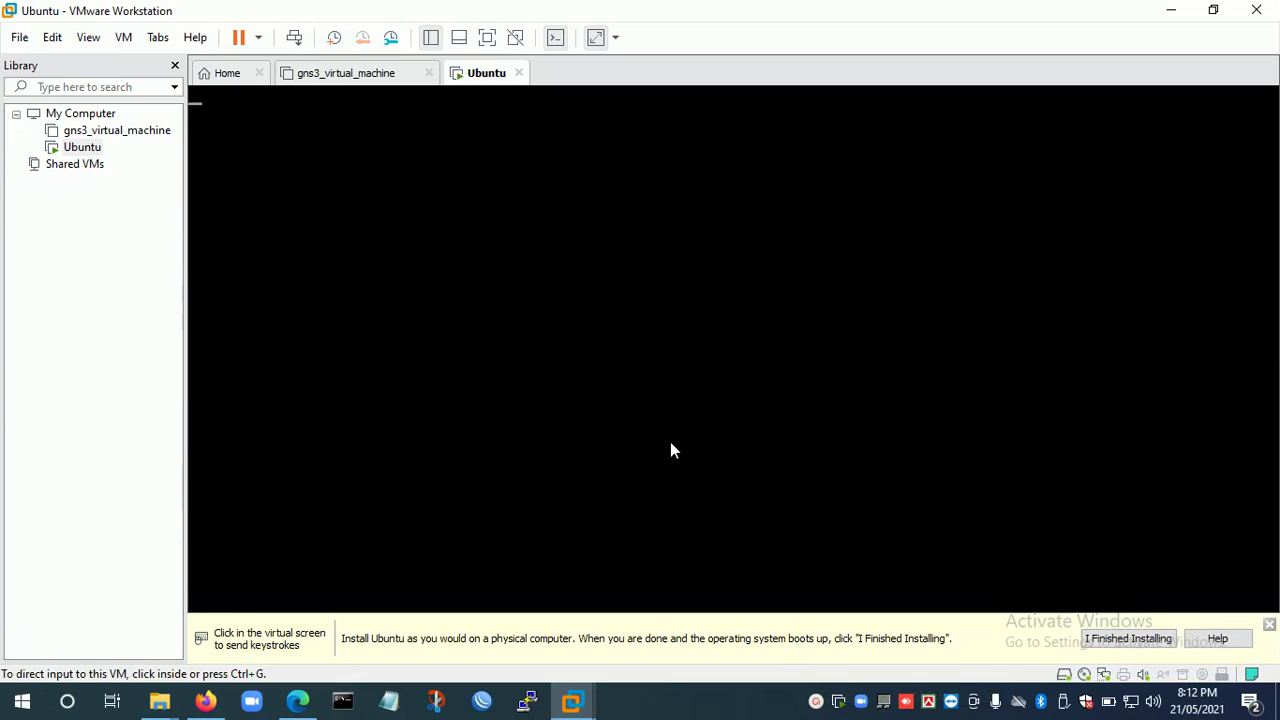
mouse_move(866, 697)
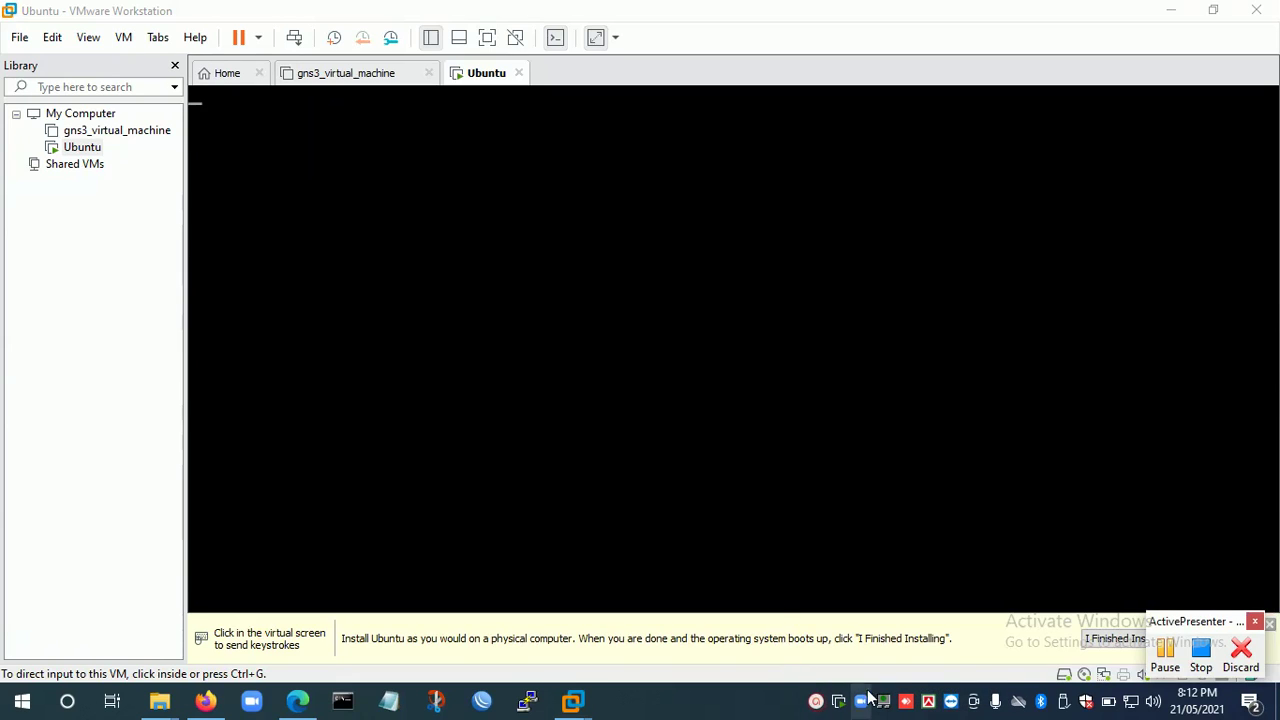
click(1164, 652)
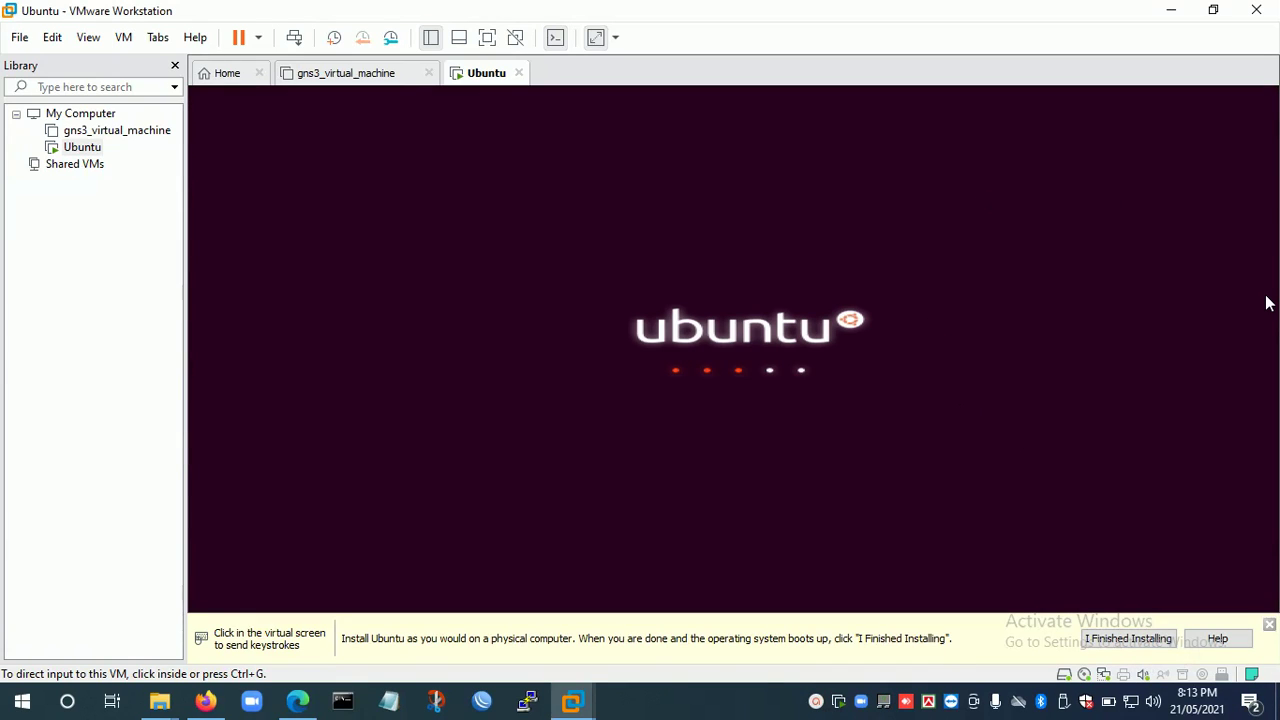
Resize the VMware window, try full-screen view, then return to the normal window at the installer Welcome screen.
click(1213, 9)
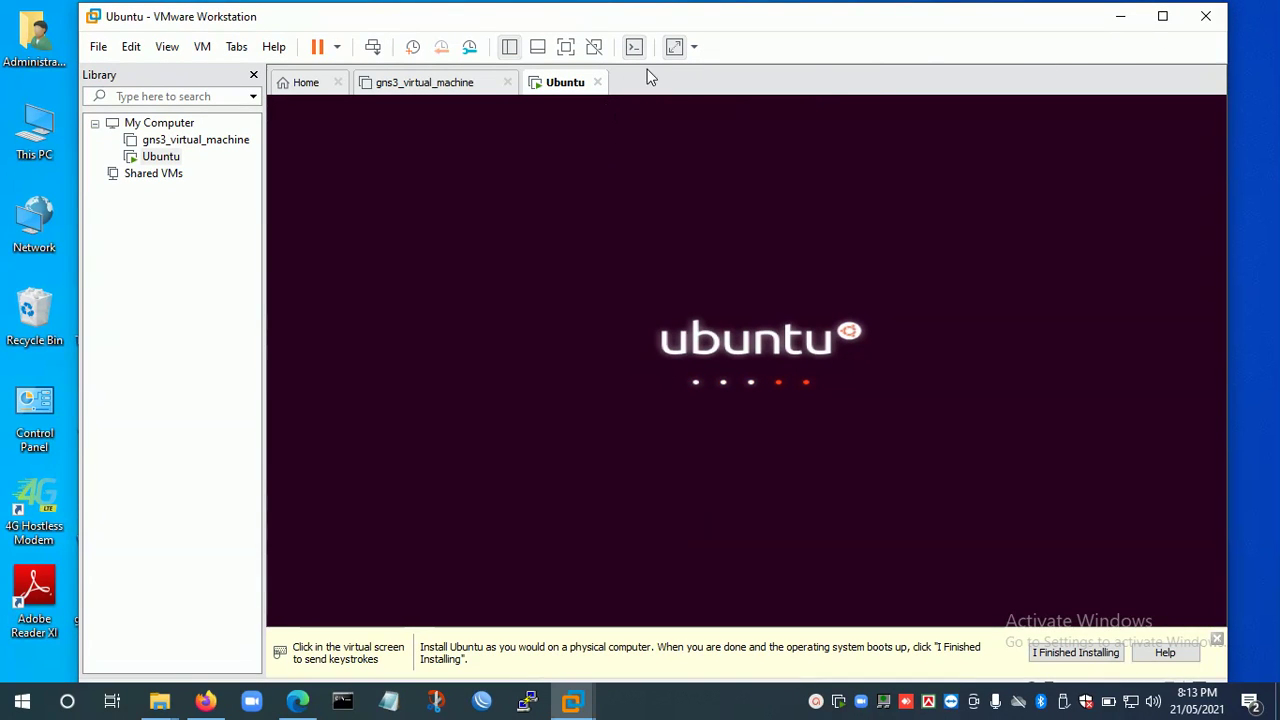
click(1162, 16)
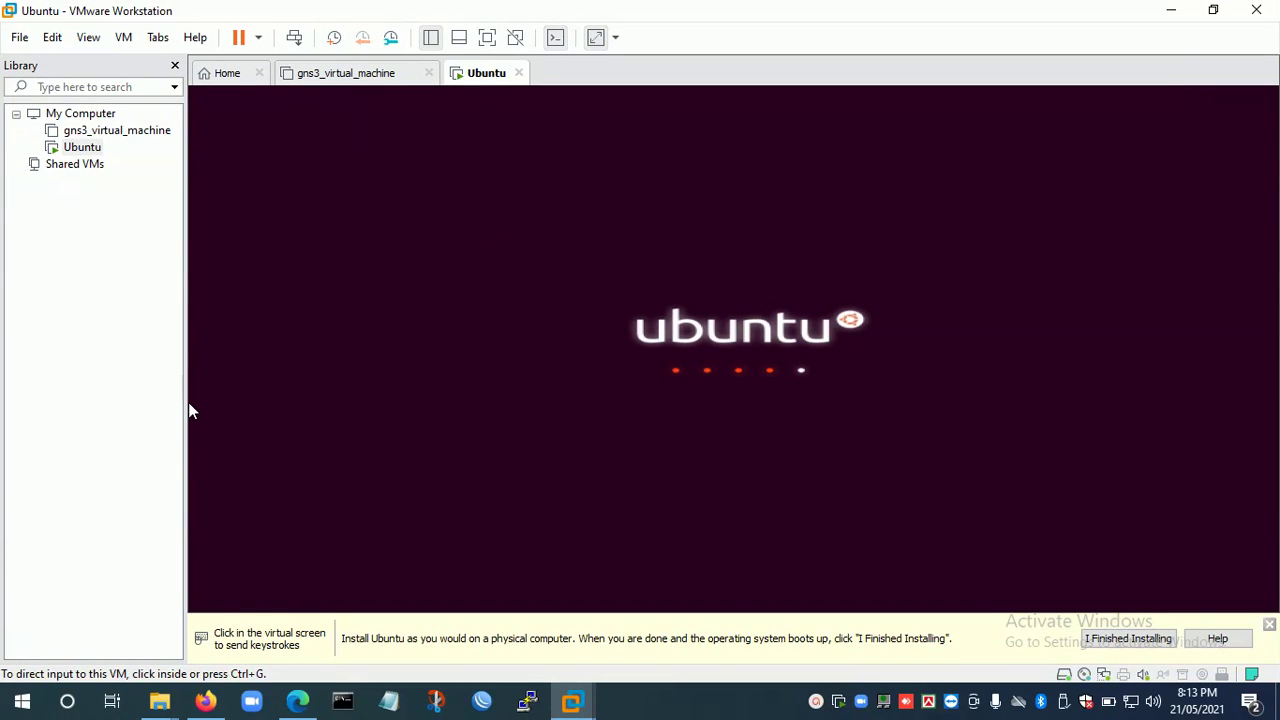
drag(185, 405, 55, 413)
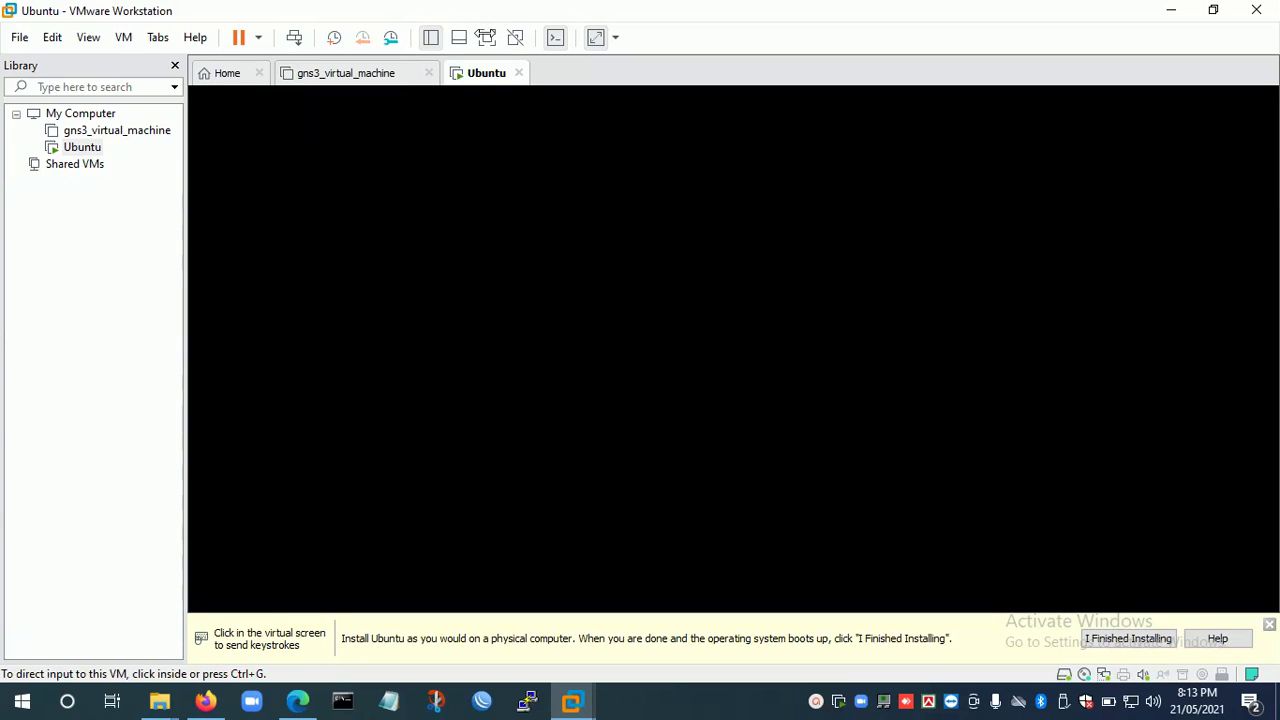
click(485, 37)
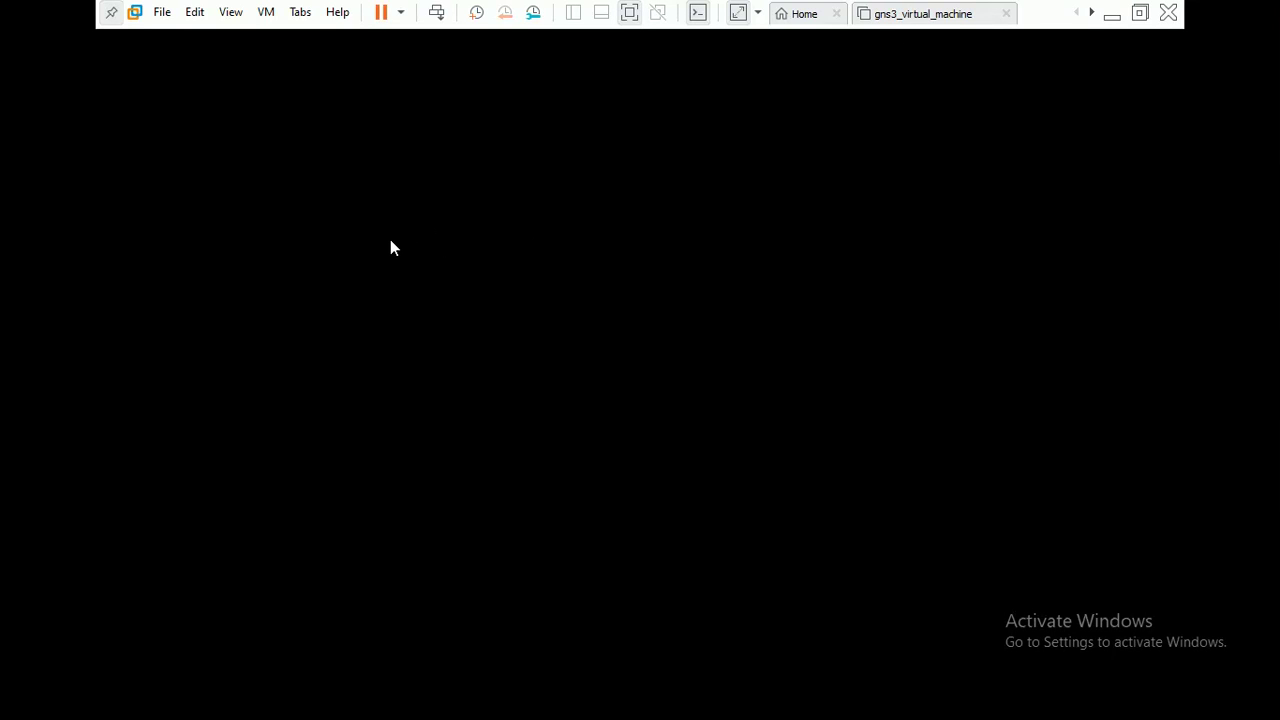
click(627, 14)
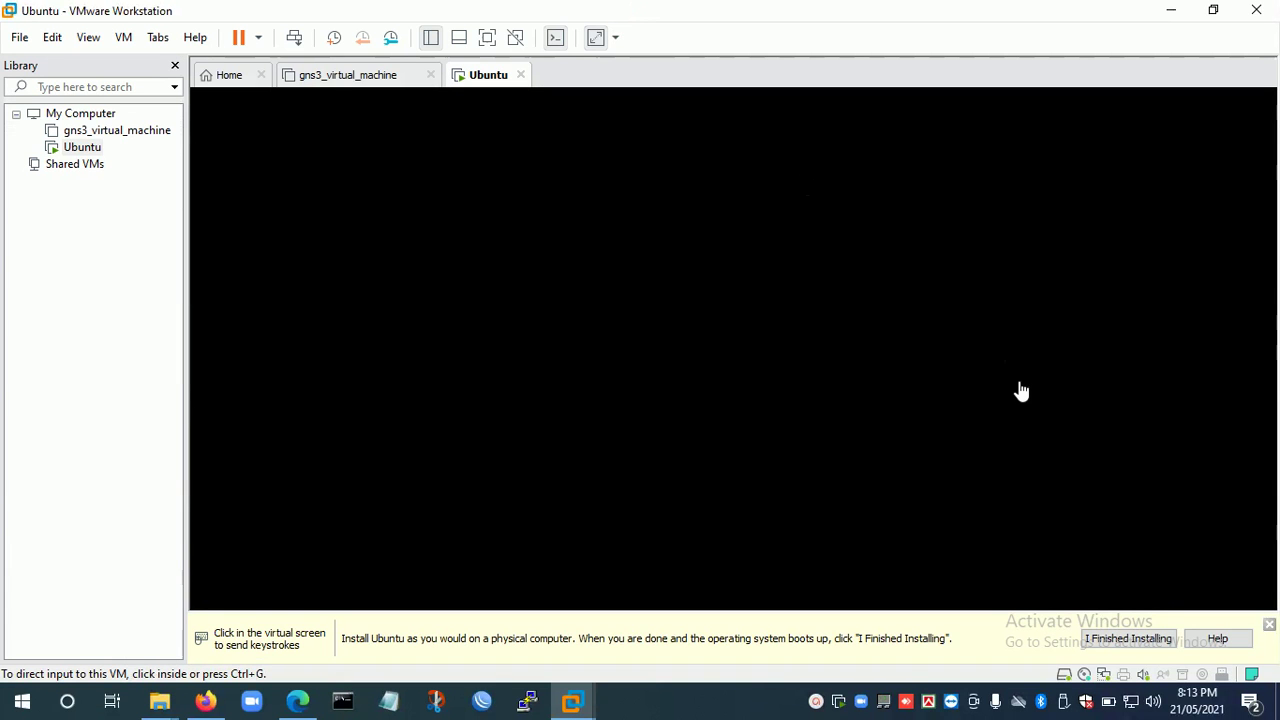
click(817, 706)
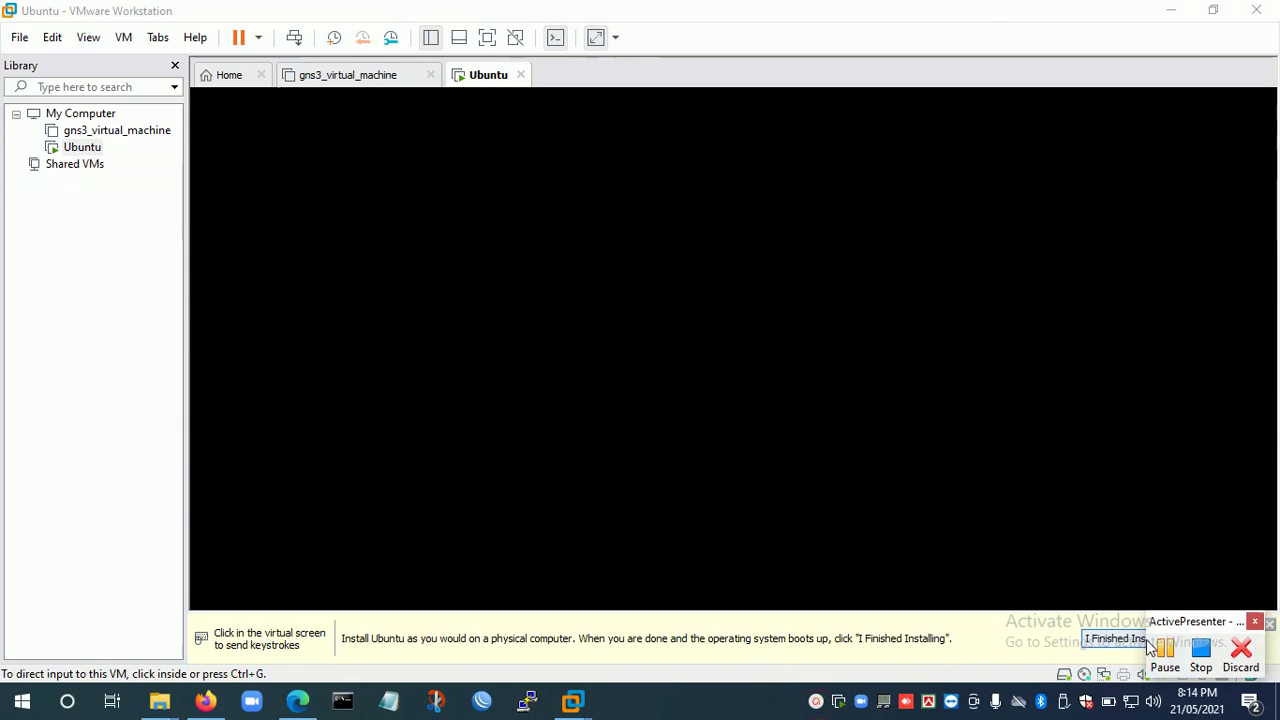
click(1166, 660)
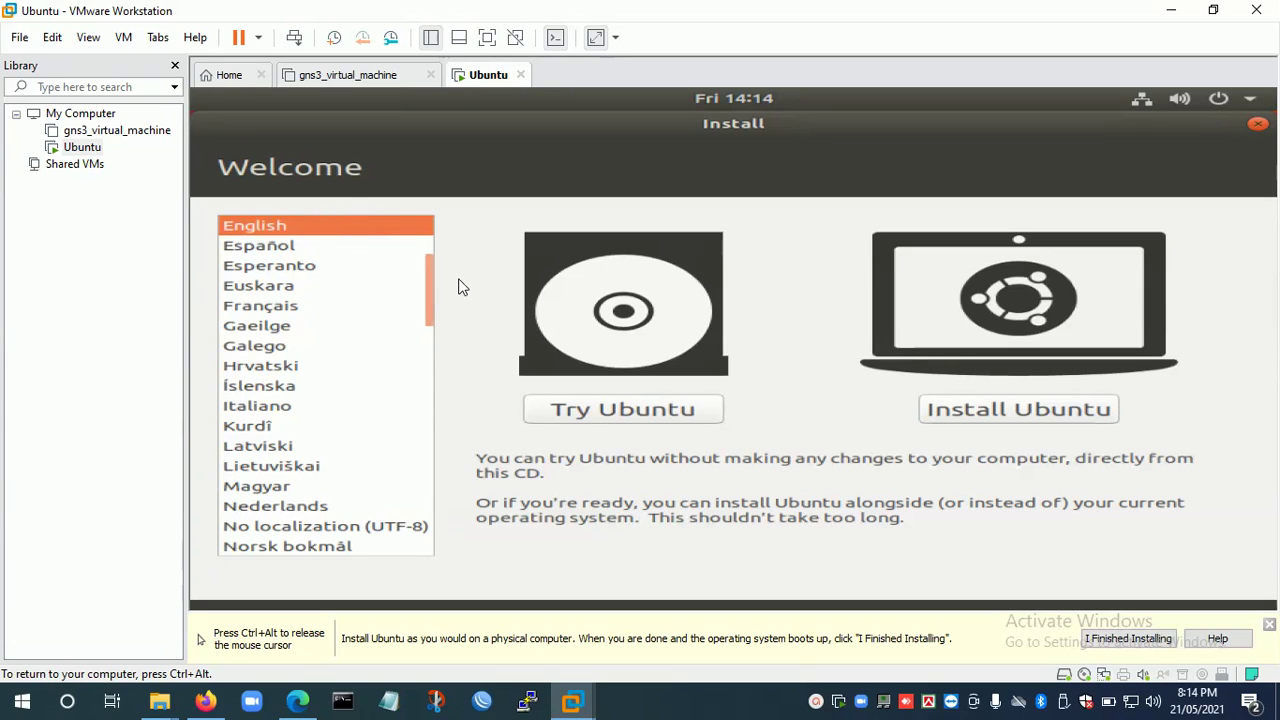
Choose Install Ubuntu, accept the English (US) keyboard layout, and keep Normal installation.
click(1018, 410)
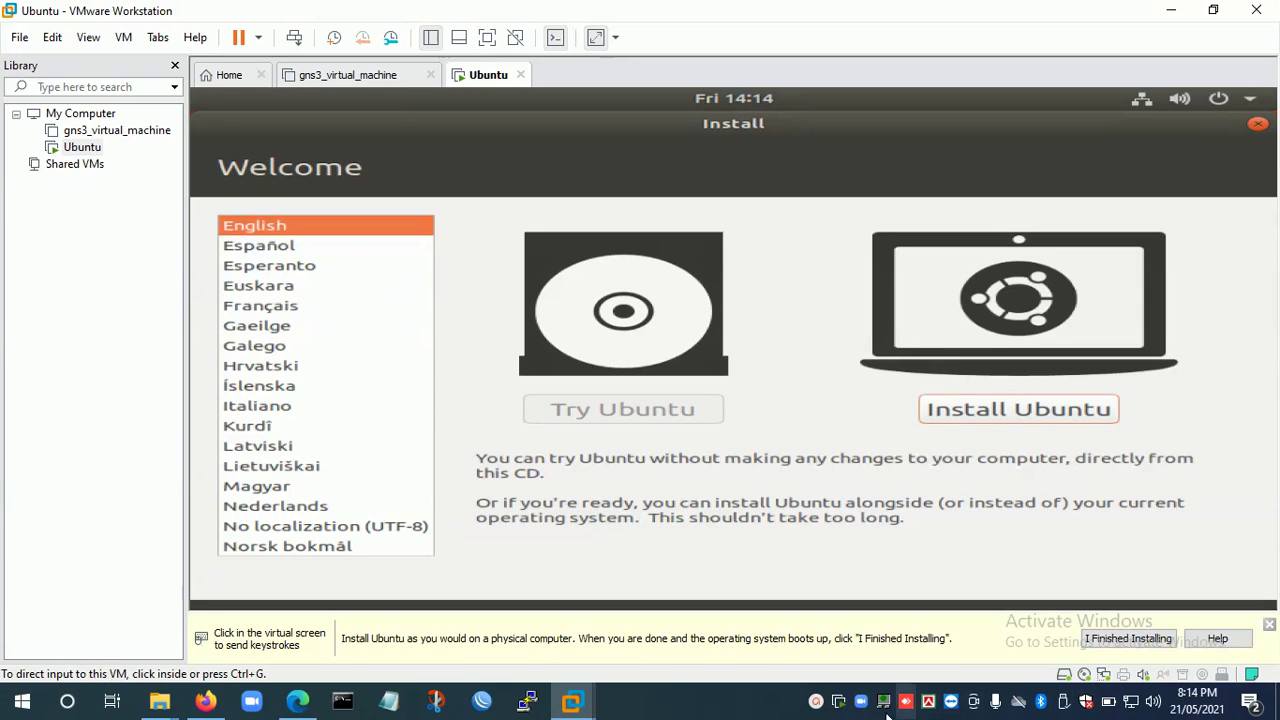
click(816, 702)
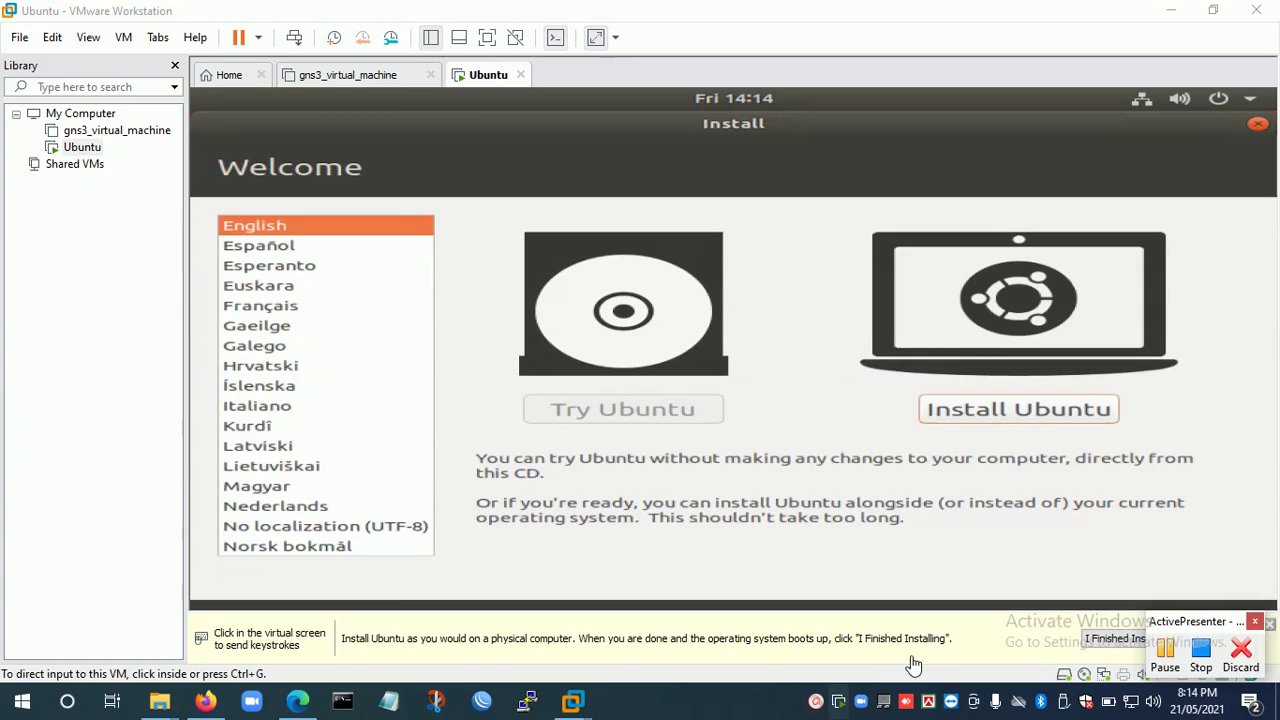
click(1166, 668)
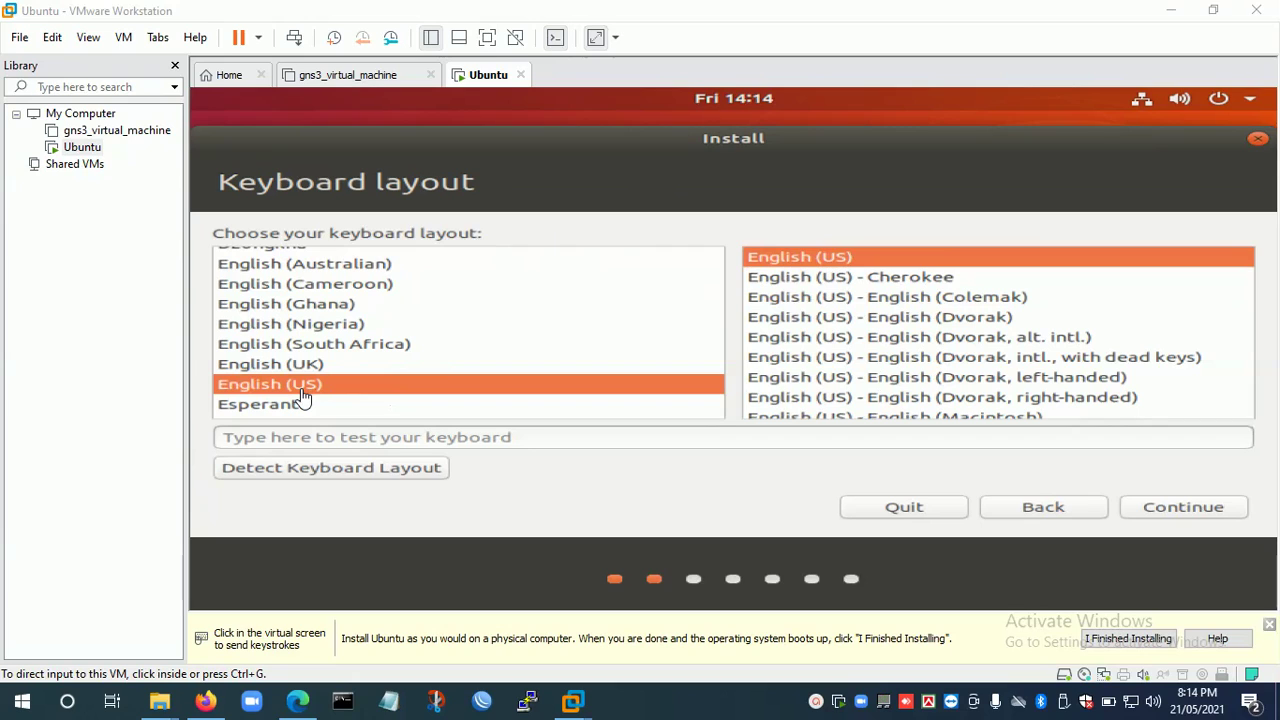
click(1185, 509)
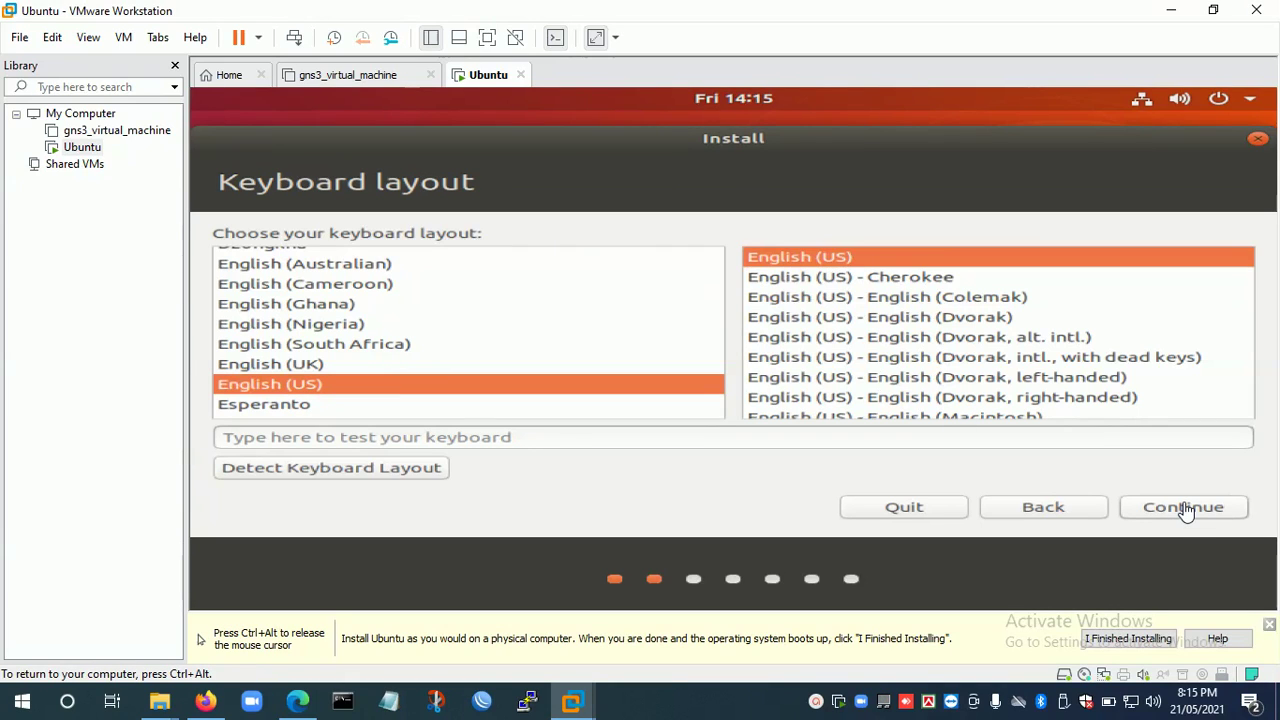
click(1181, 518)
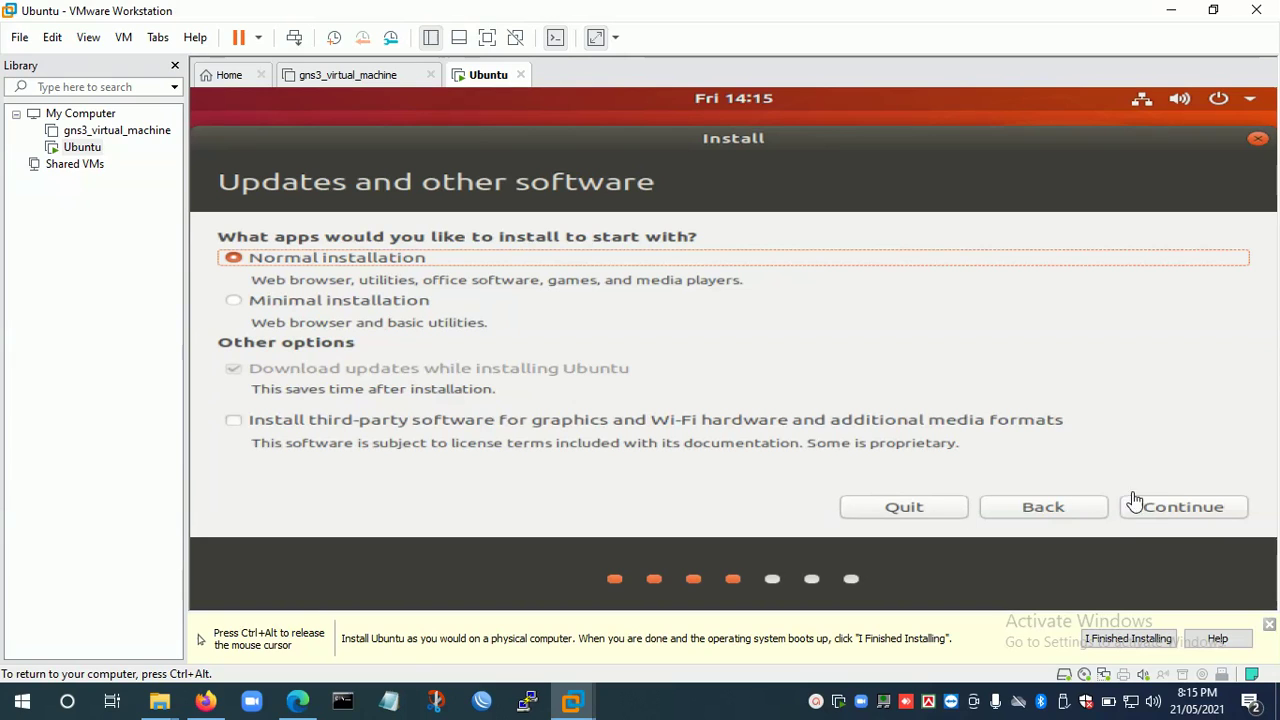
click(1175, 512)
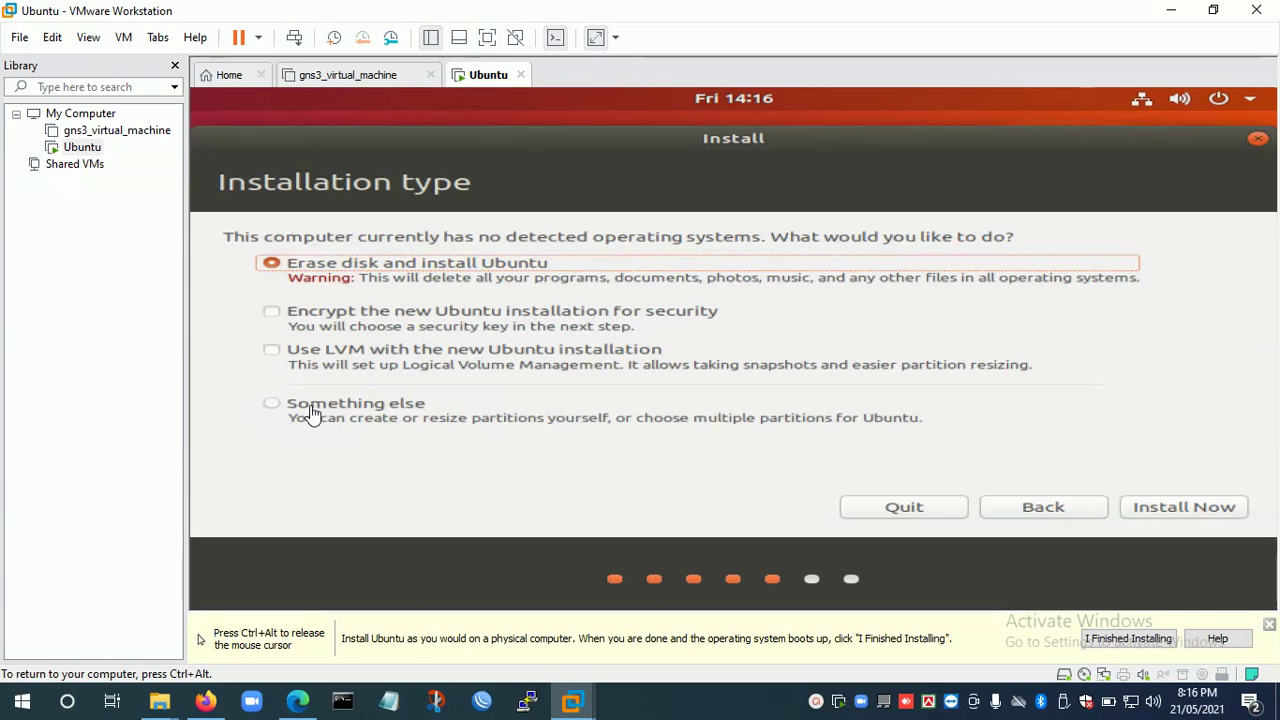
Keep Erase disk and install Ubuntu, choose Install Now, and confirm writing the changes to disk.
click(311, 414)
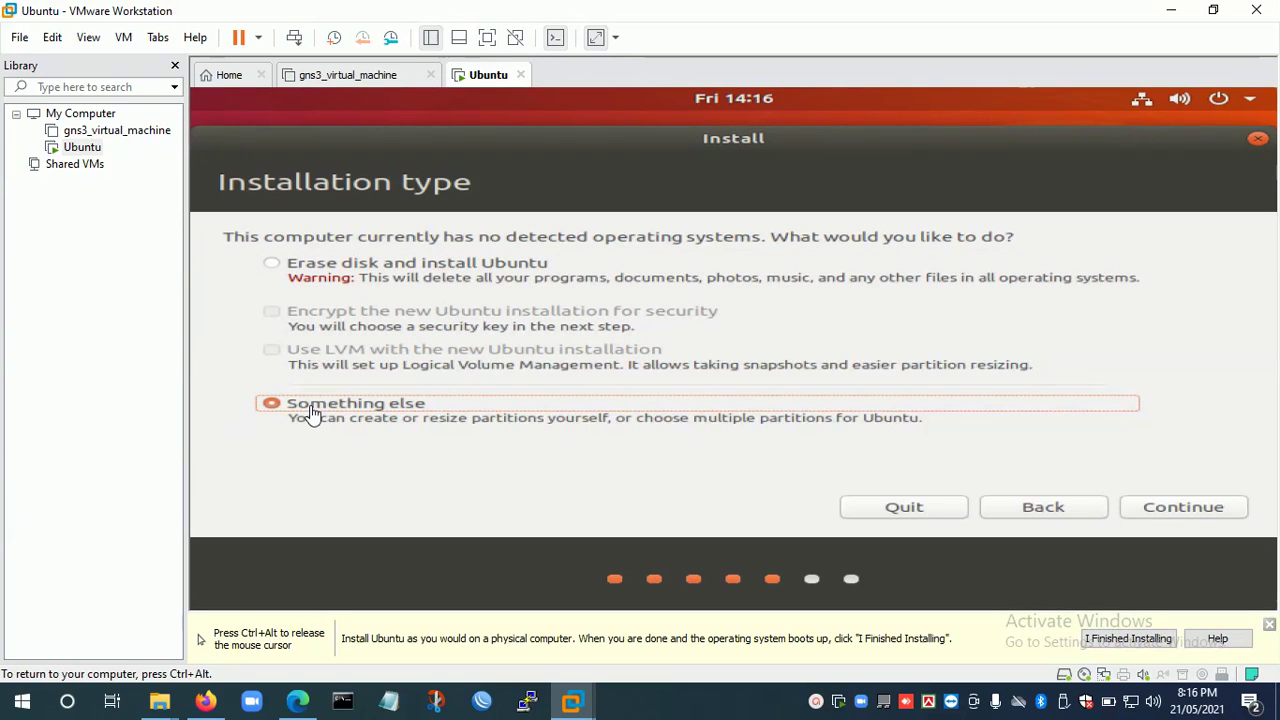
click(277, 274)
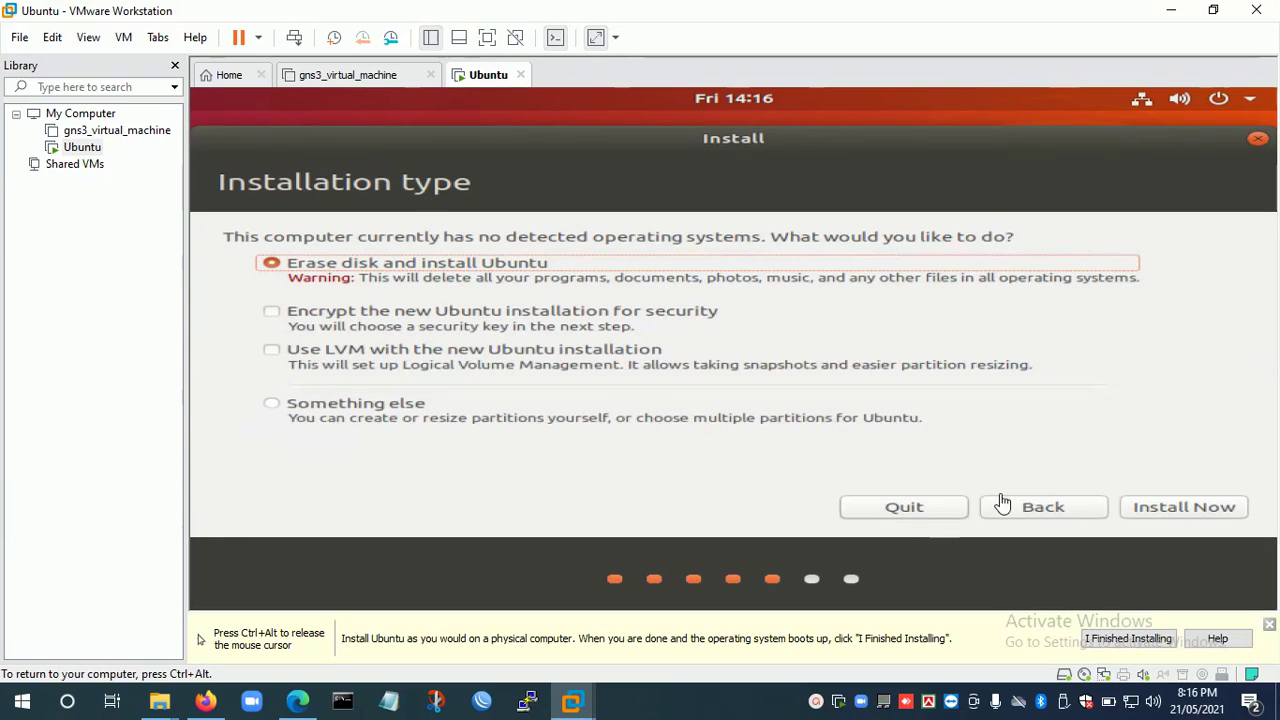
click(1170, 511)
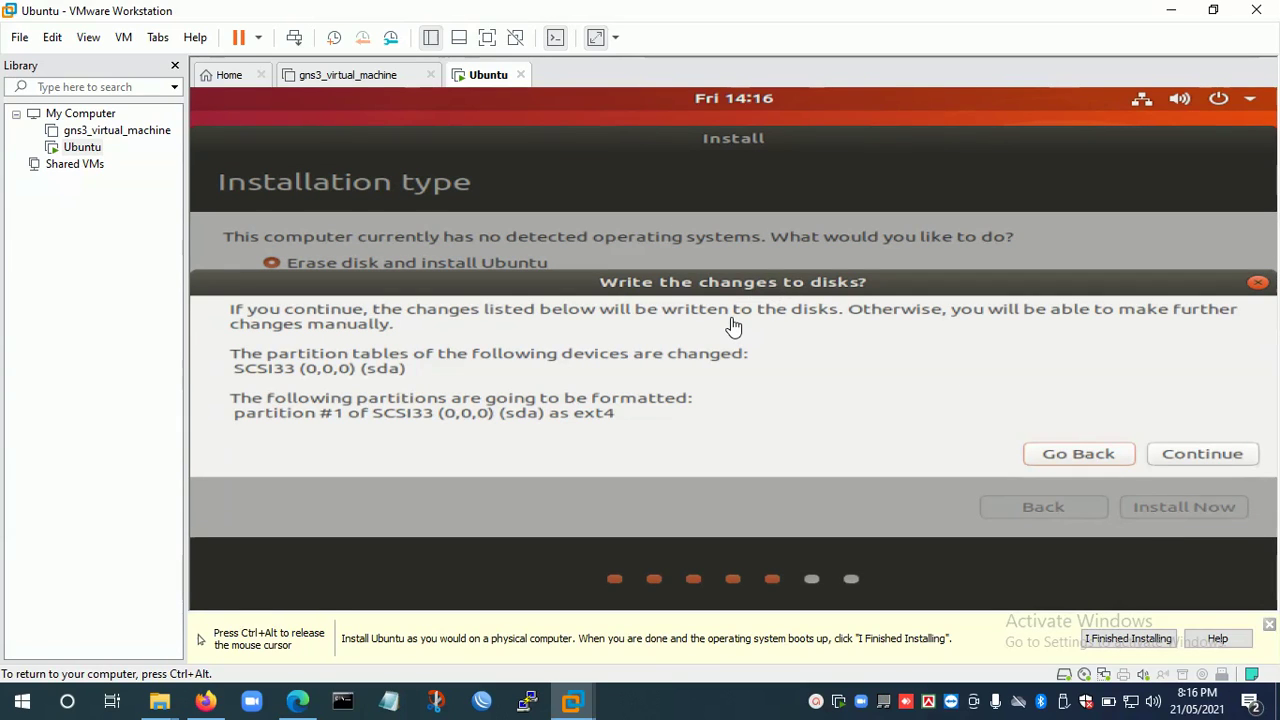
click(1186, 466)
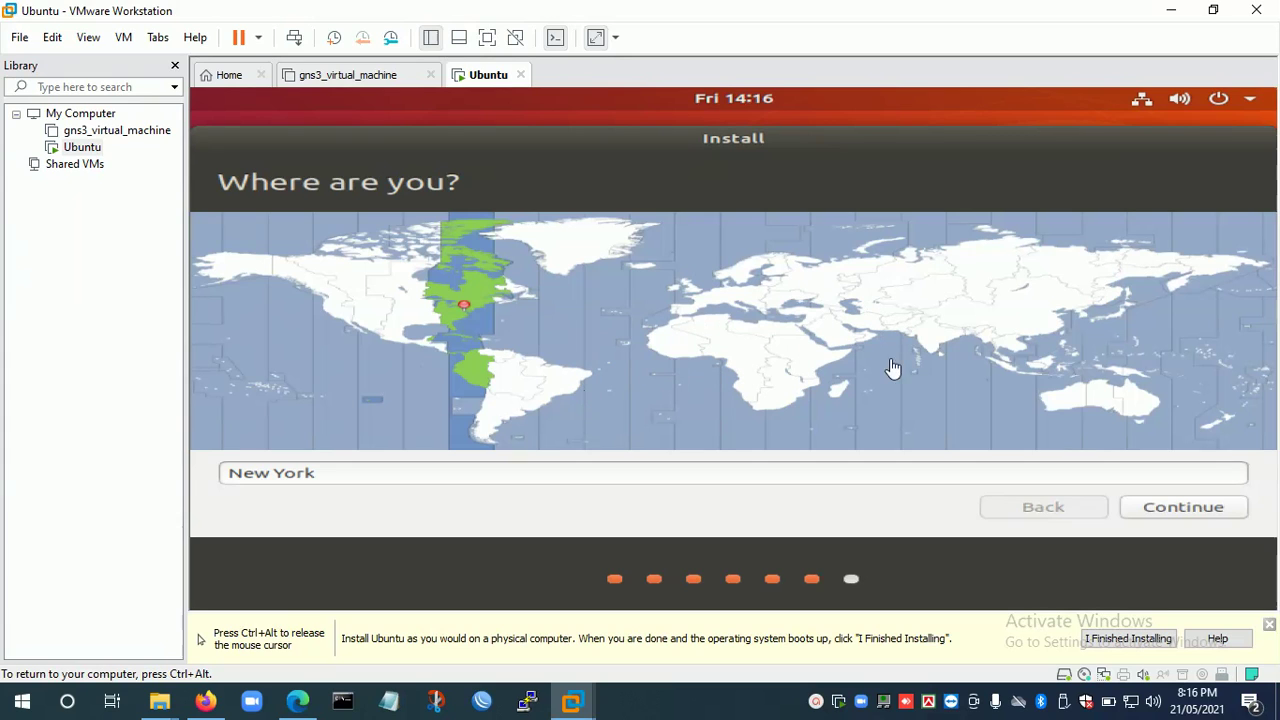
Set the time zone to Dhaka on the world map and continue.
click(977, 343)
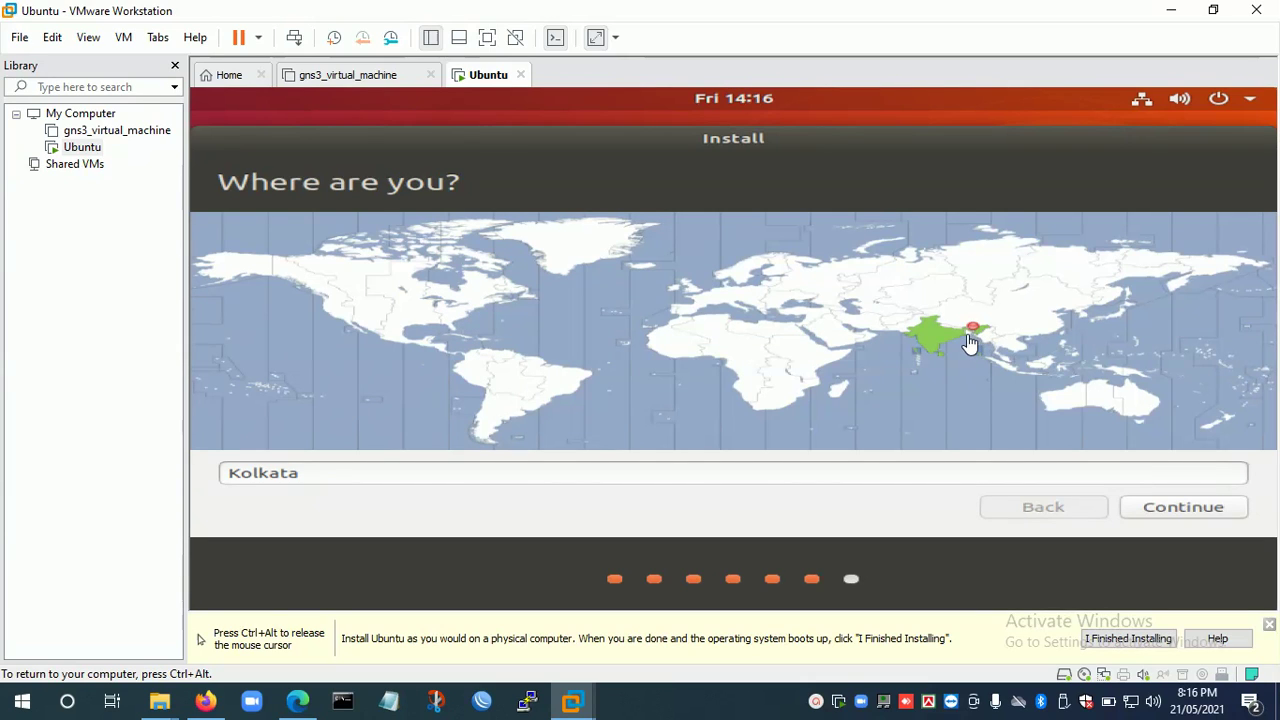
click(969, 341)
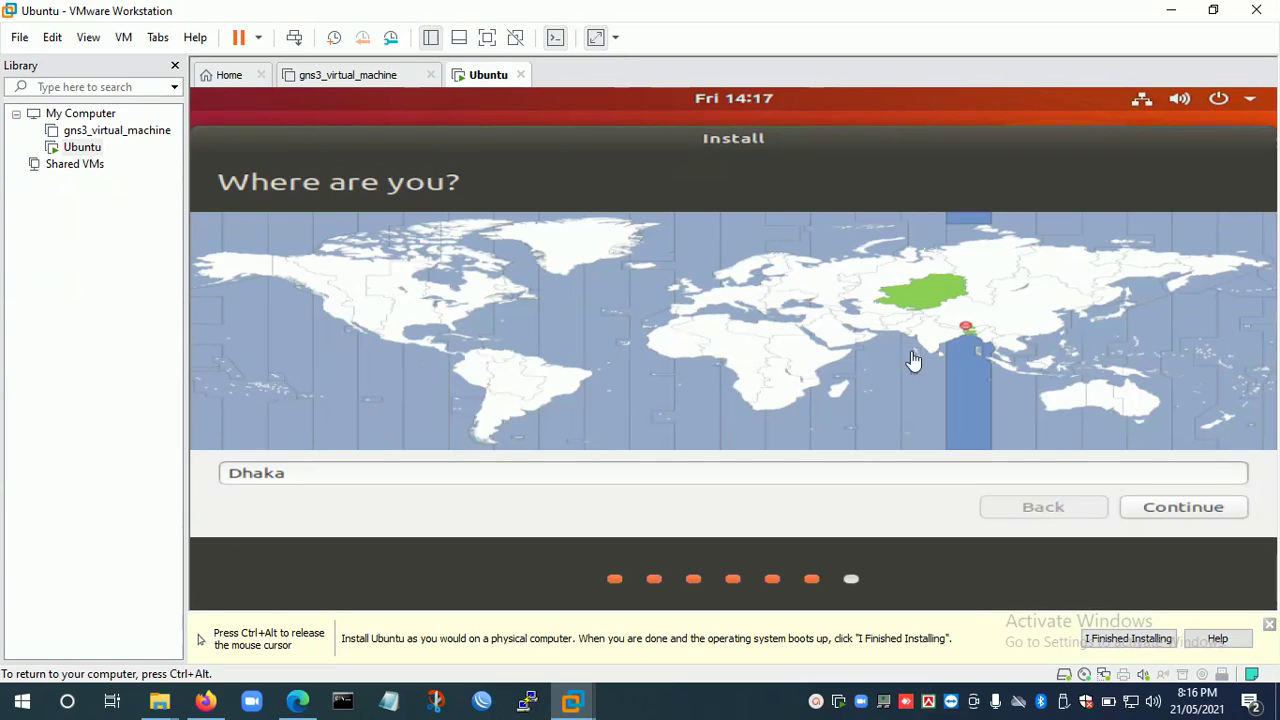
click(1190, 519)
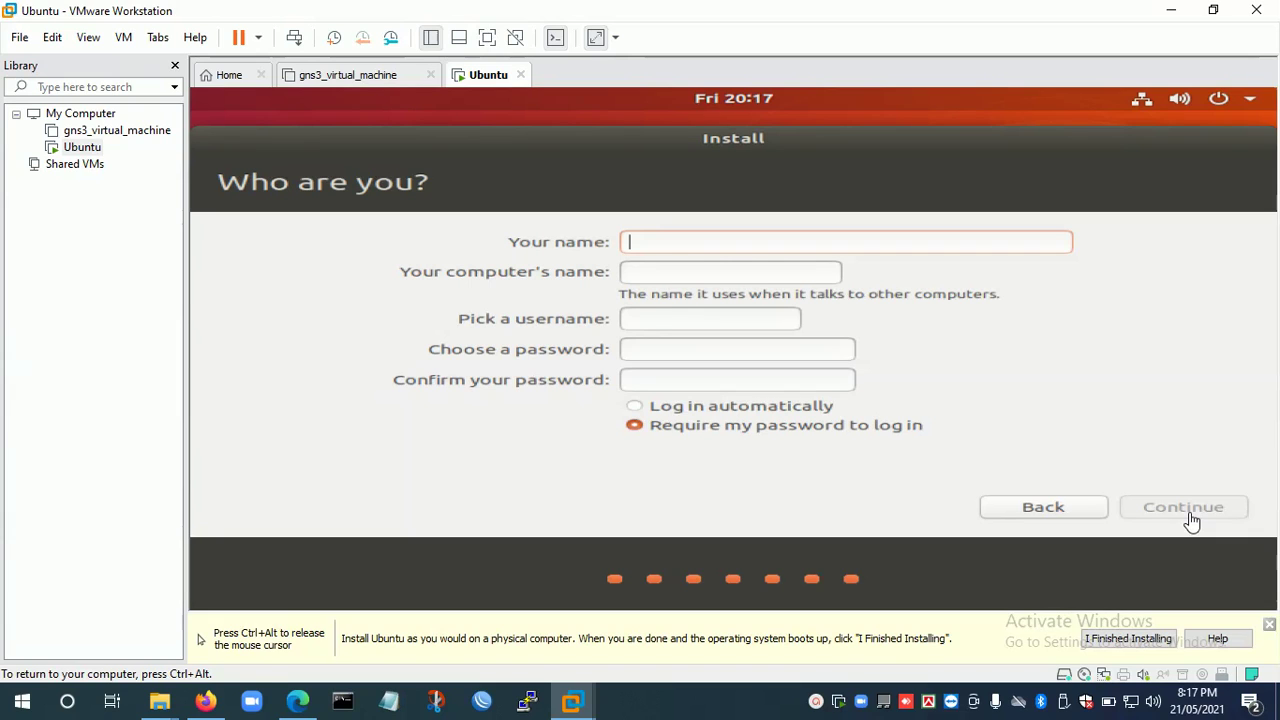
Enter the user name, change the computer name to ubuntu-vm, then type and confirm the account password.
text(ubun)
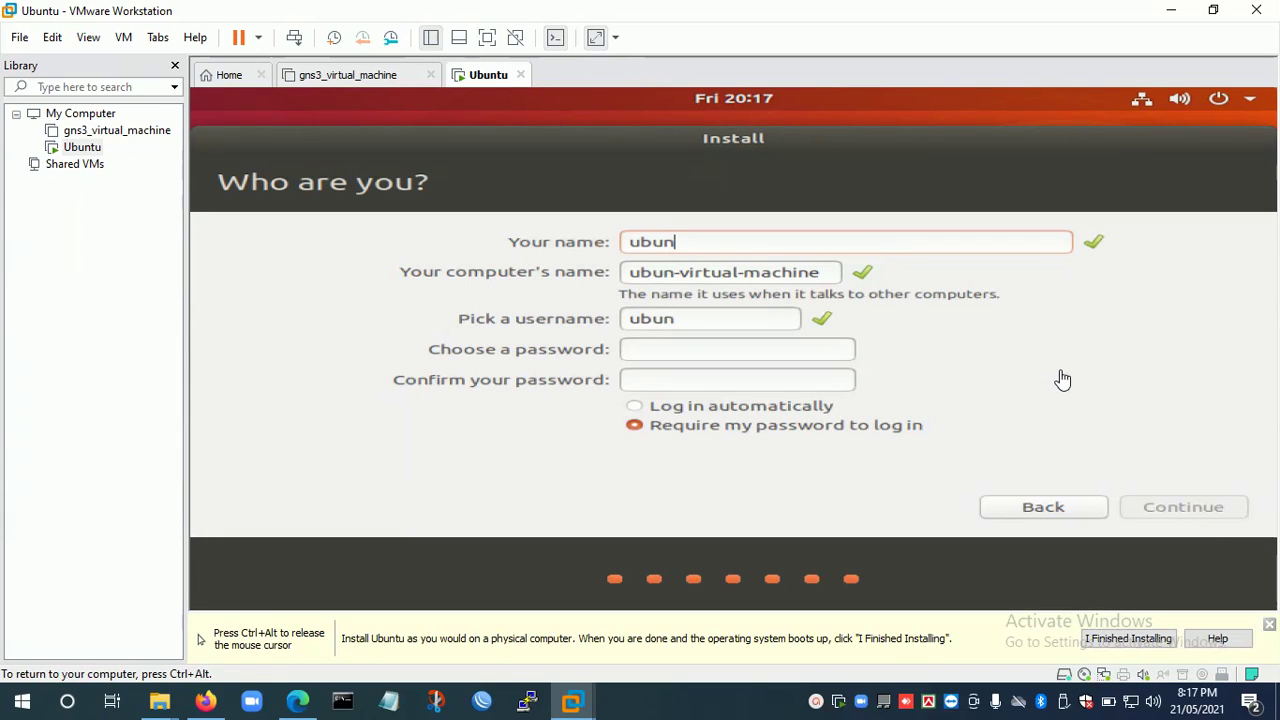
text(tu)
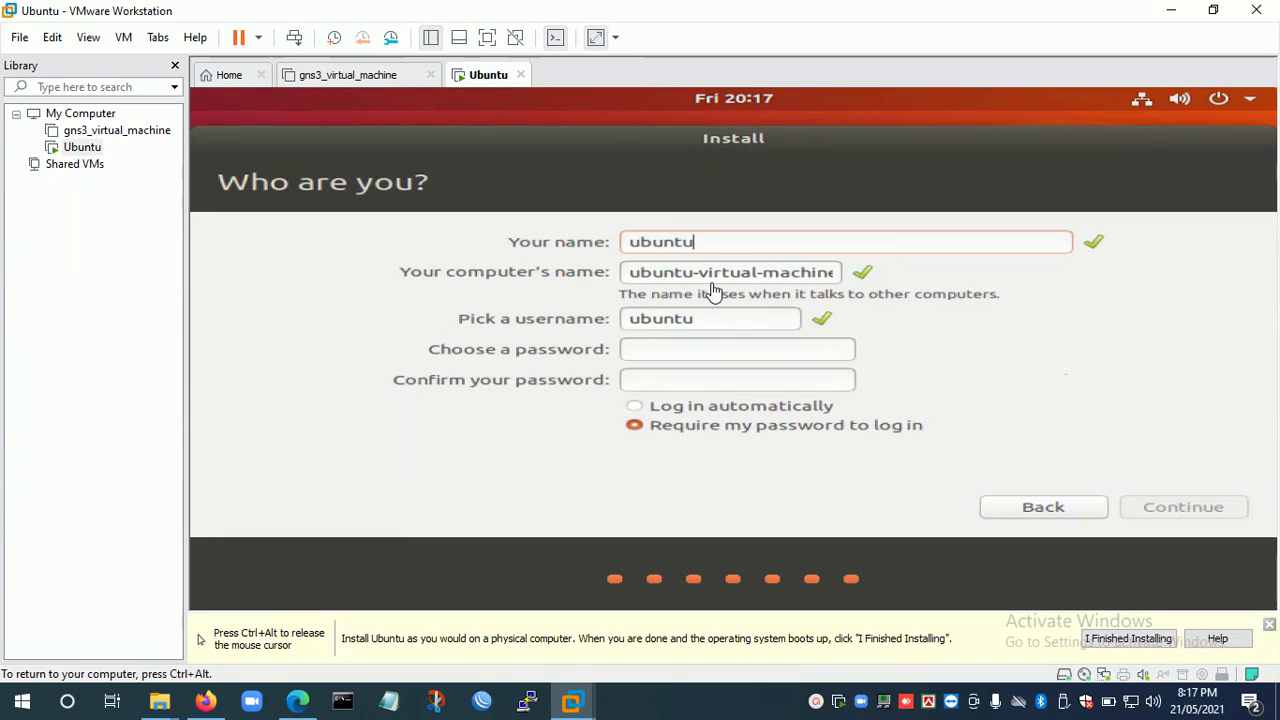
drag(709, 275, 954, 220)
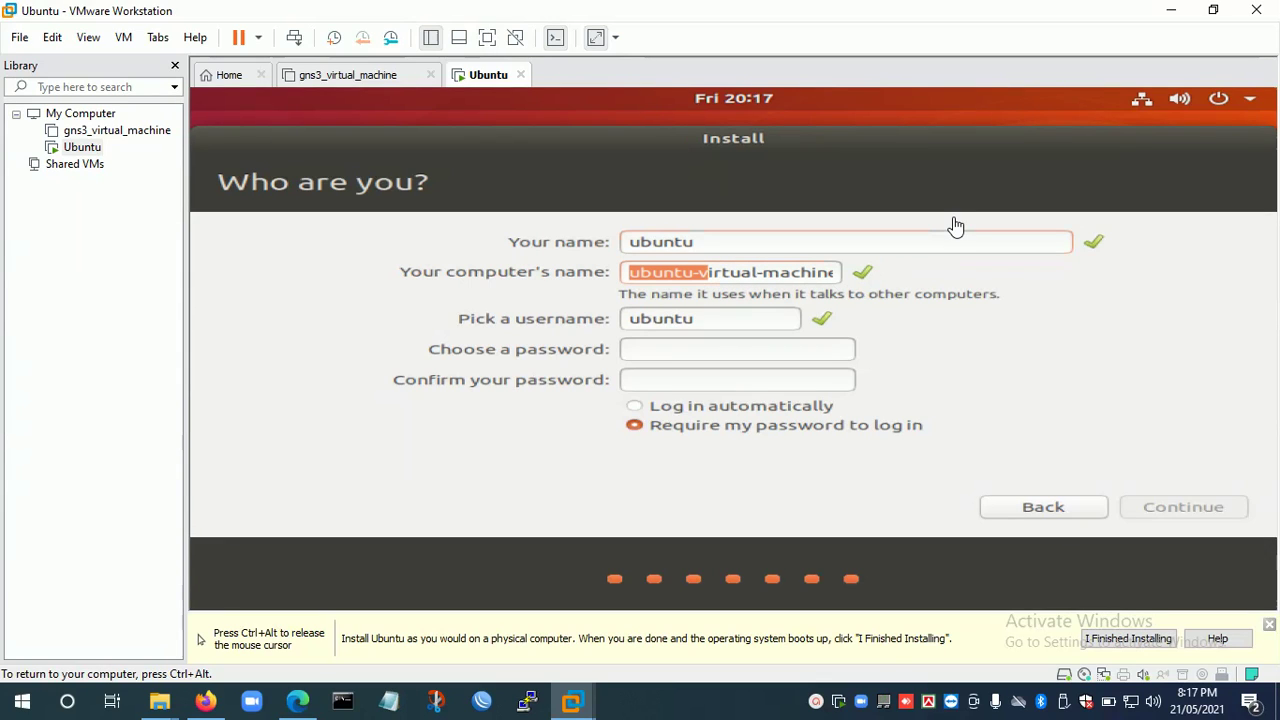
key(Right)
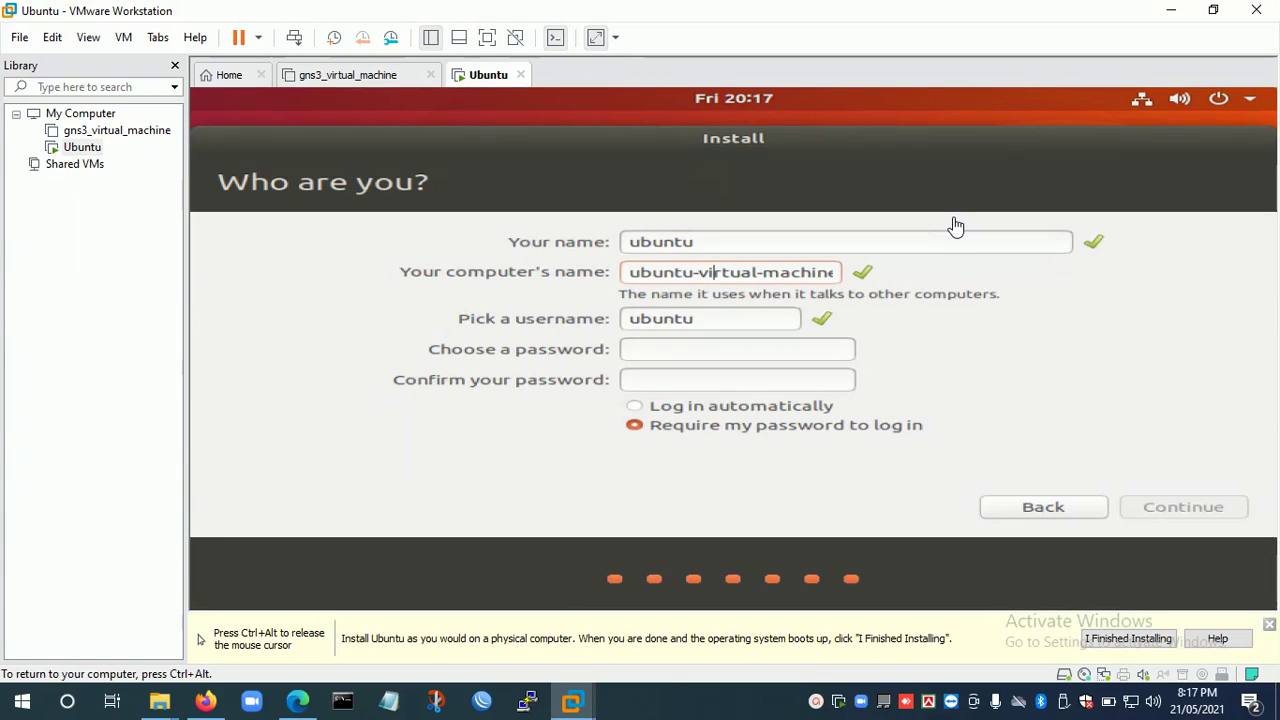
key(End)
key(BackSpace)
key(BackSpace)
key(BackSpace)
key(BackSpace)
key(BackSpace)
key(BackSpace)
key(BackSpace)
key(BackSpace)
key(BackSpace)
key(BackSpace)
key(BackSpace)
key(BackSpace)
key(BackSpace)
key(BackSpace)
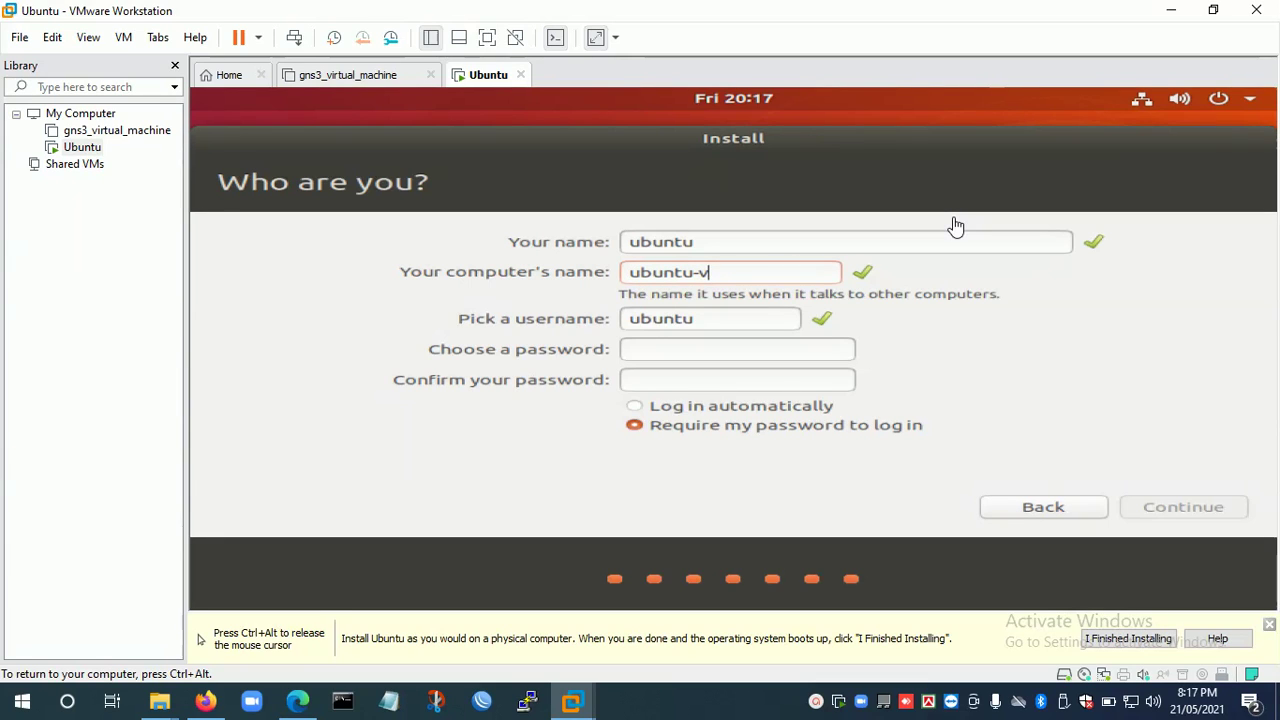
text(m)
click(708, 363)
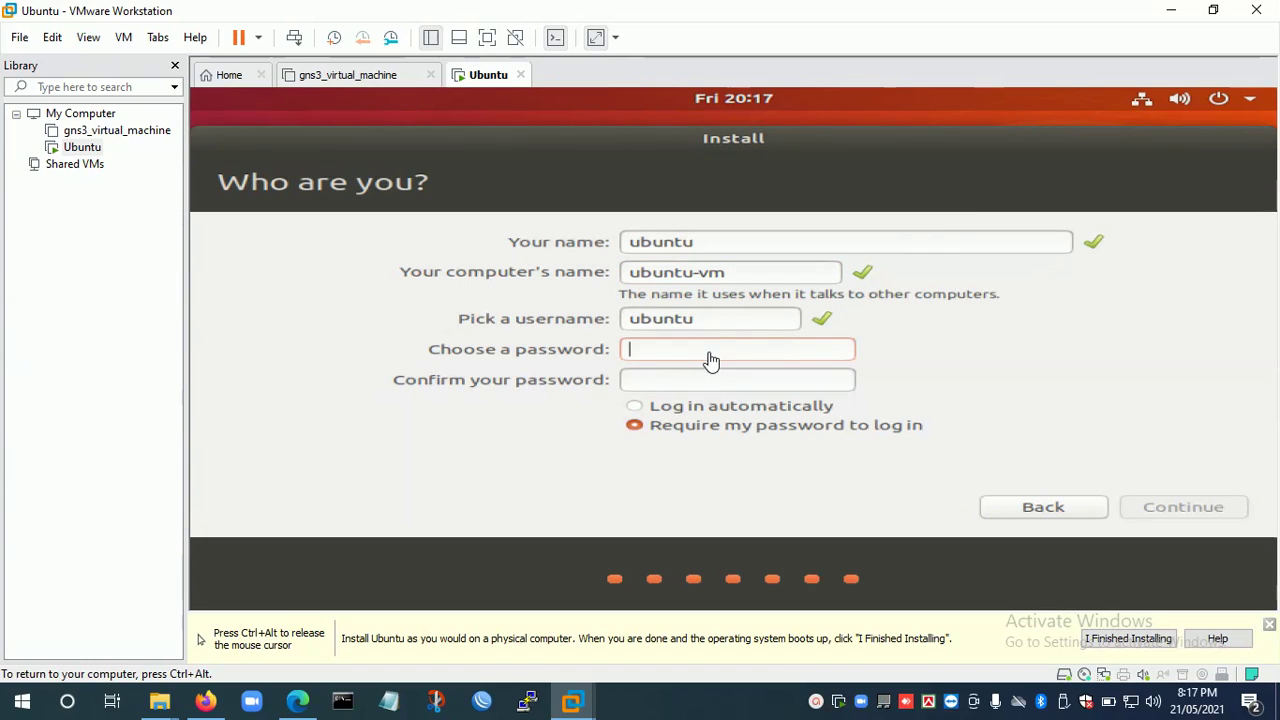
text(ubuntu)
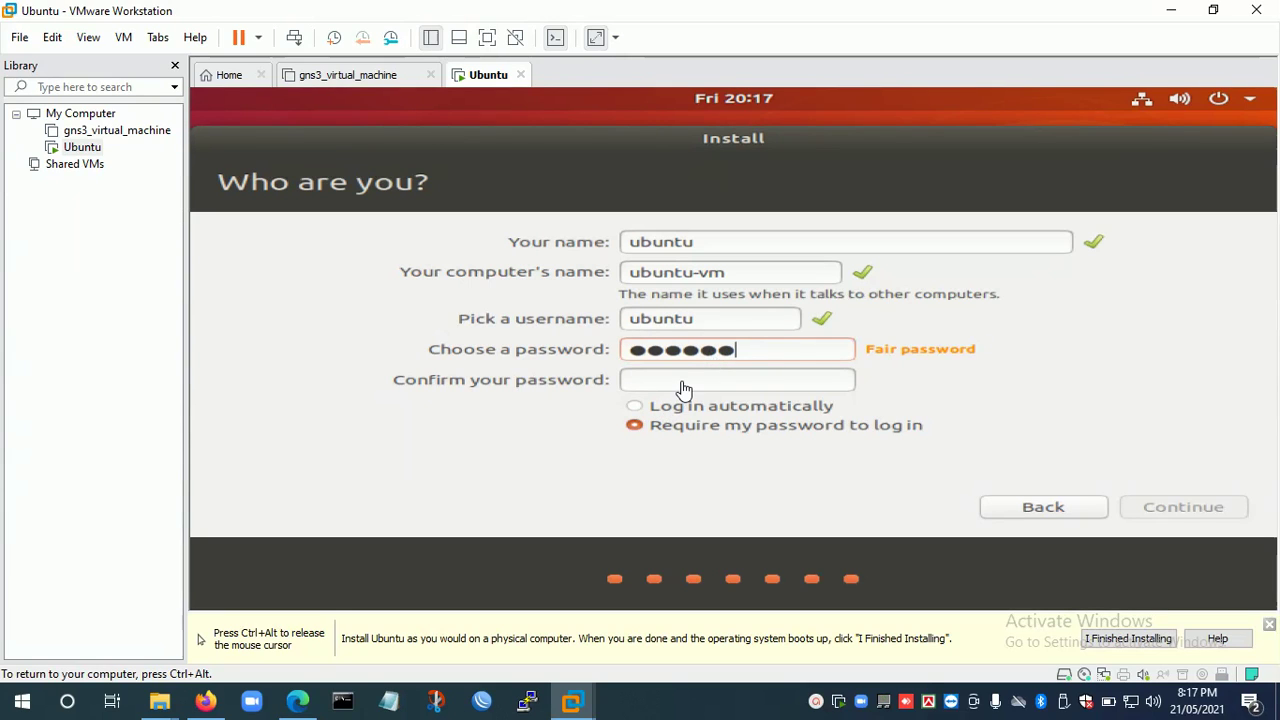
click(683, 388)
text(ubuntu)
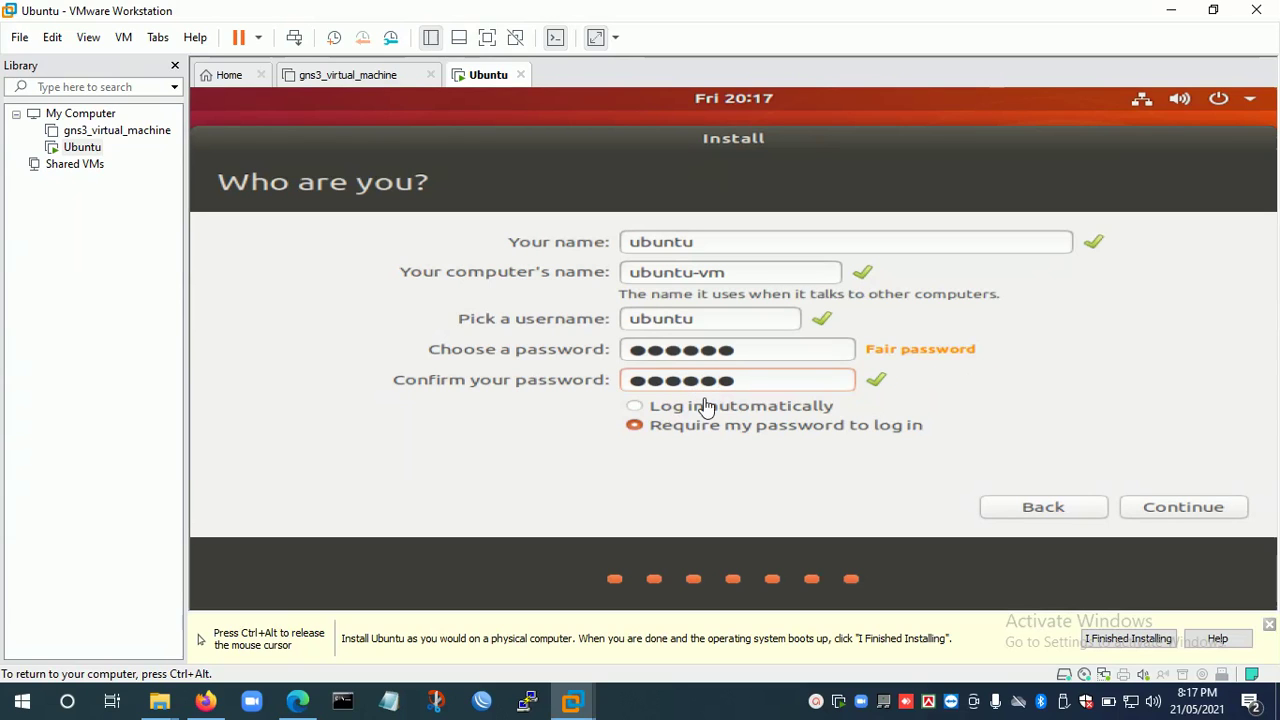
click(1165, 518)
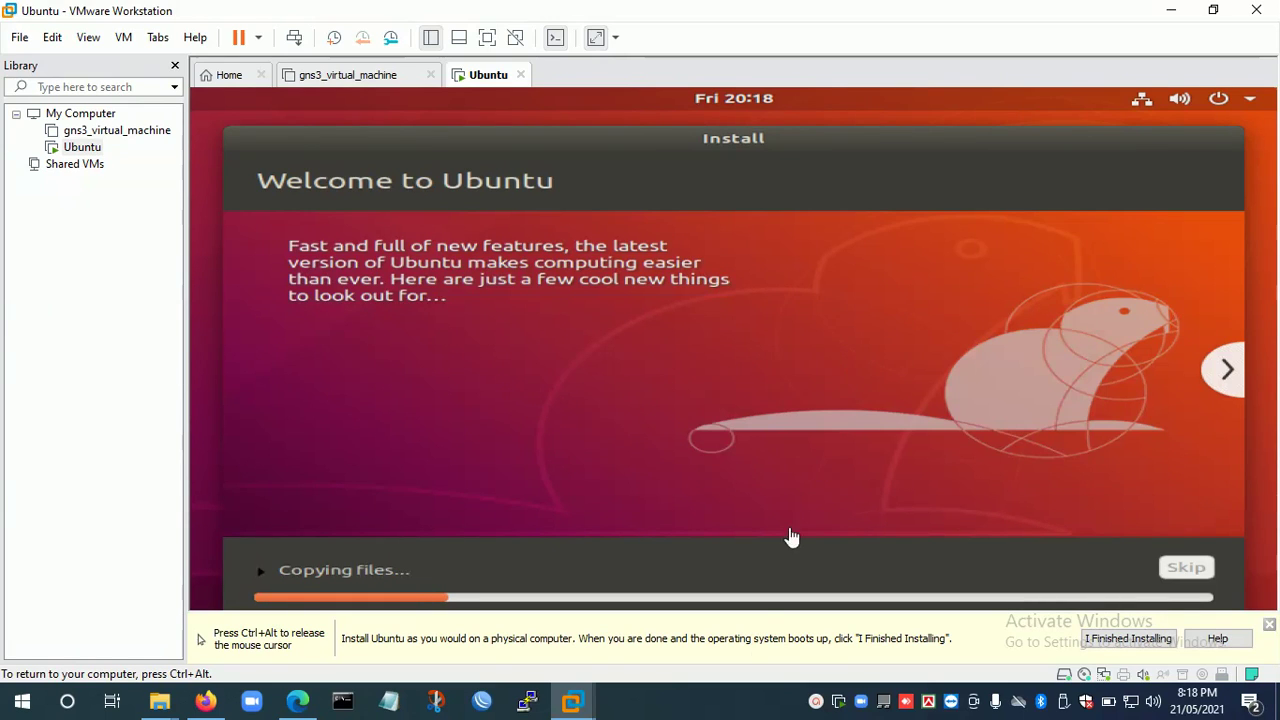
Let the Ubuntu installer copy files until the Installation Complete dialog appears.
click(816, 702)
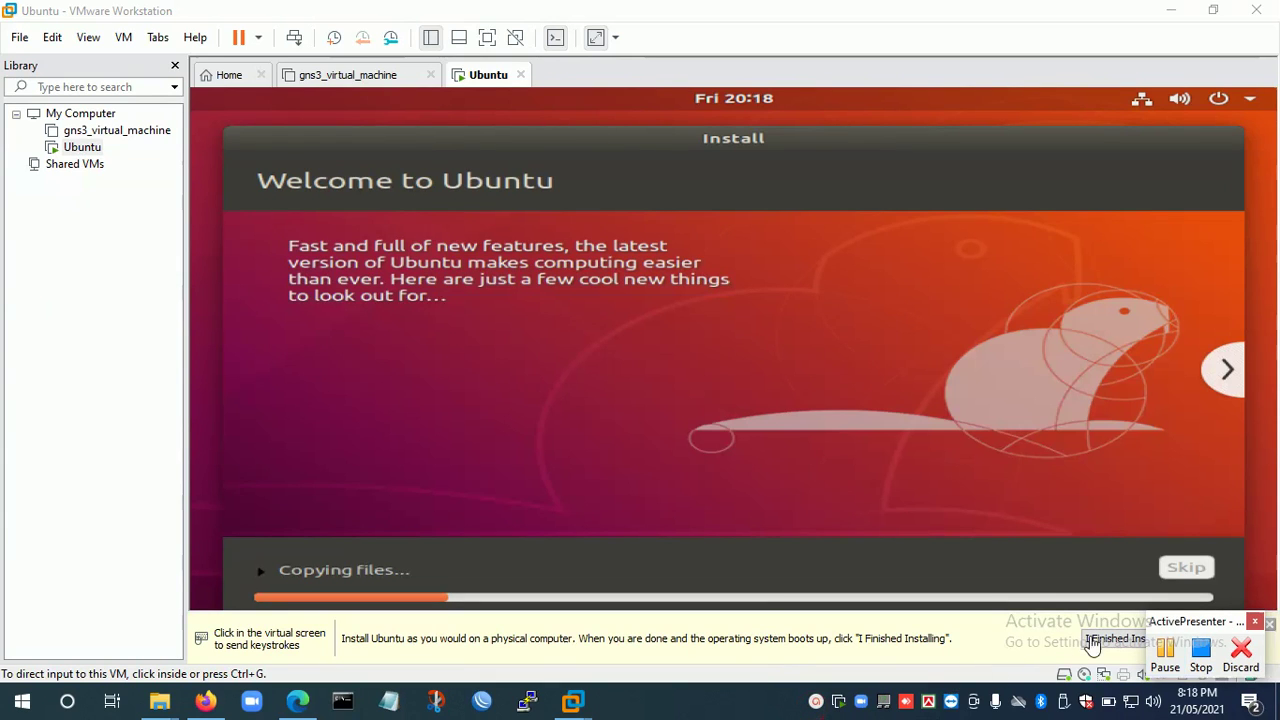
click(1172, 650)
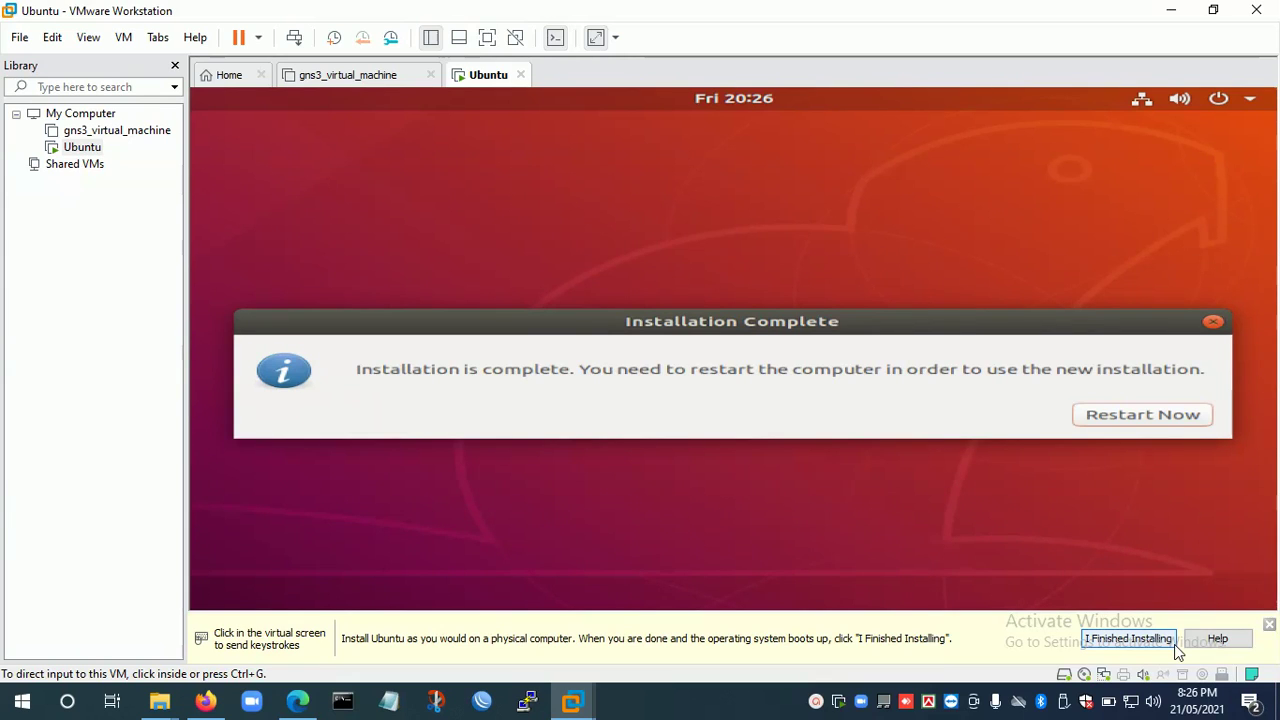
Choose Restart Now in the Installation Complete dialog and wait for the Ubuntu login screen.
click(1201, 501)
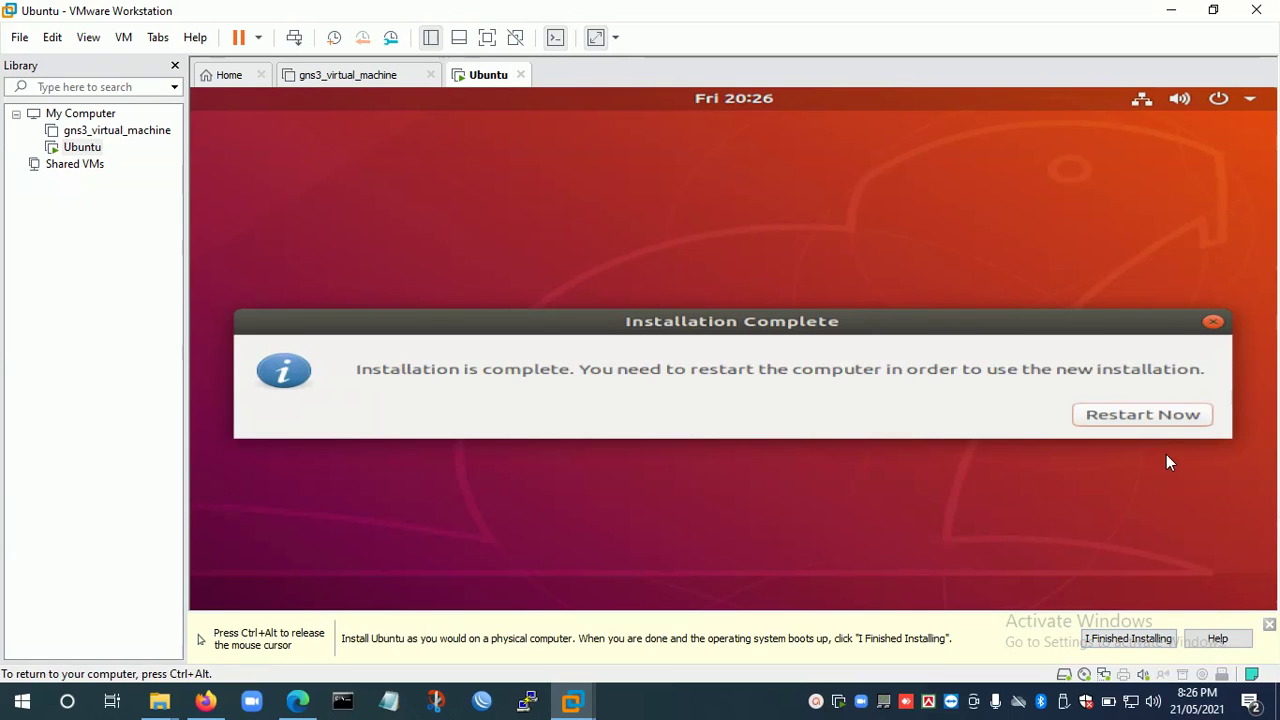
click(1141, 425)
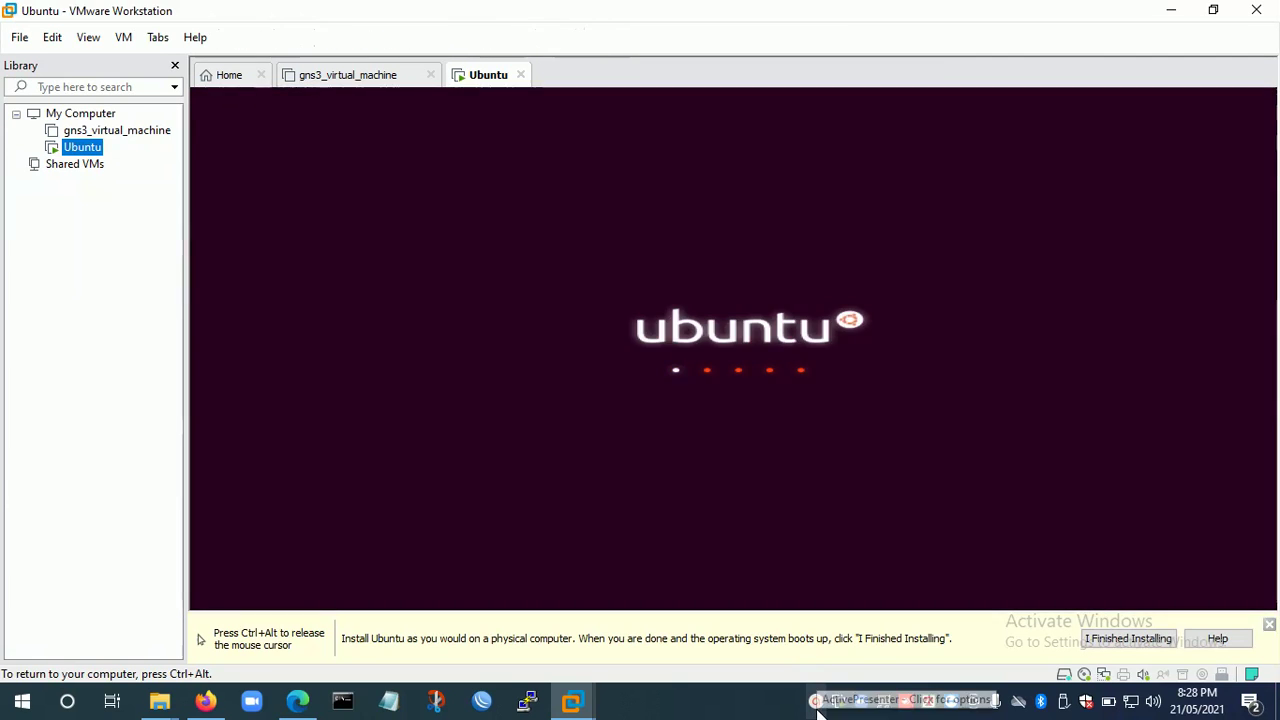
click(816, 703)
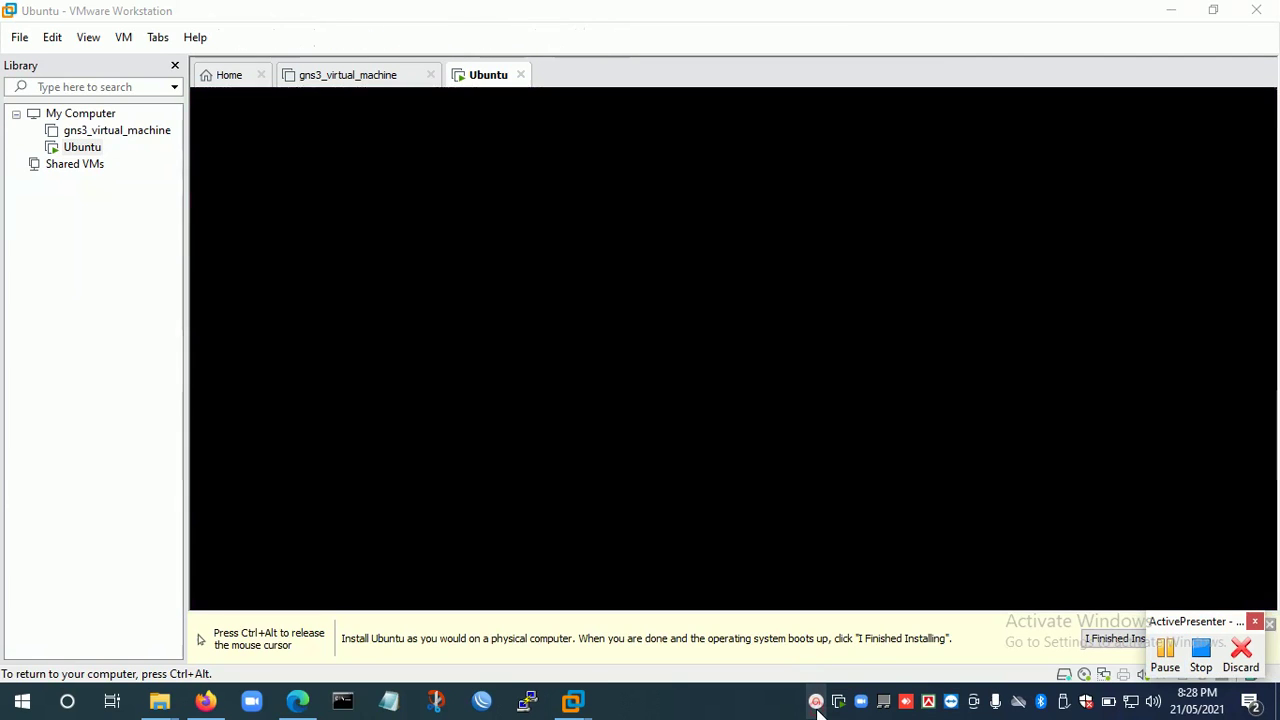
click(1166, 650)
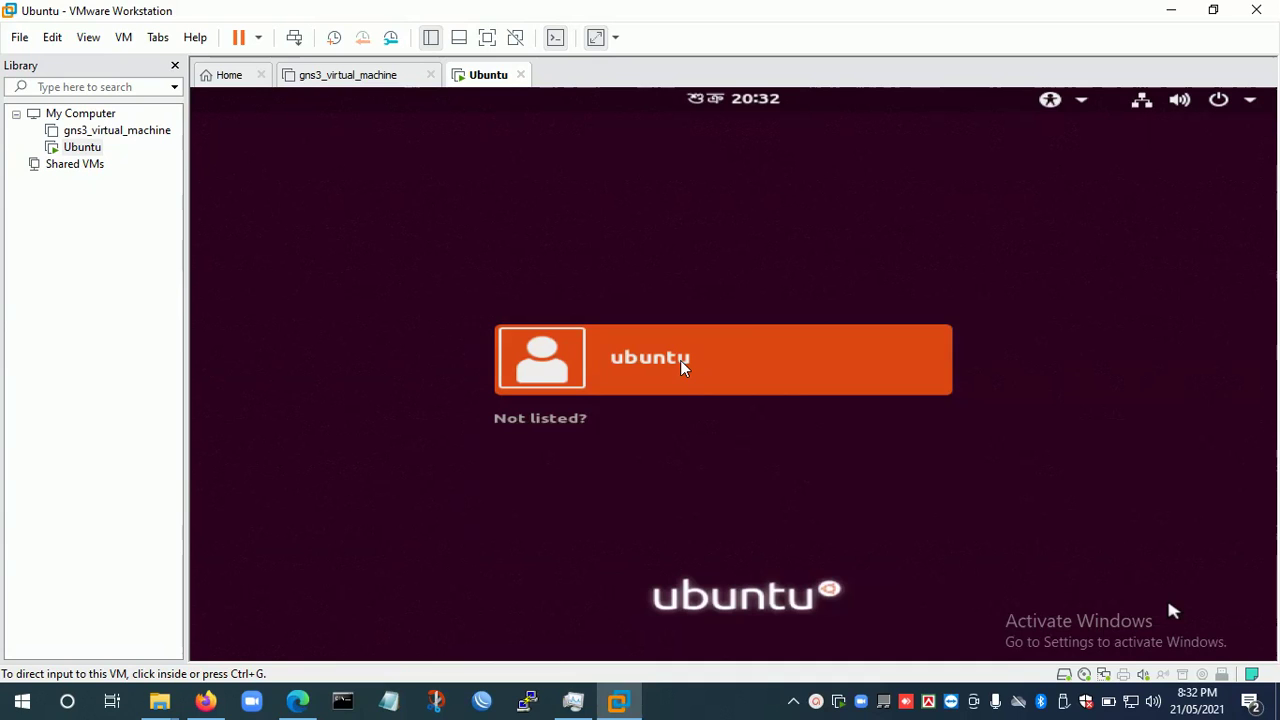
Log in to the ubuntu account, re-entering the account password after the failed attempts.
click(681, 362)
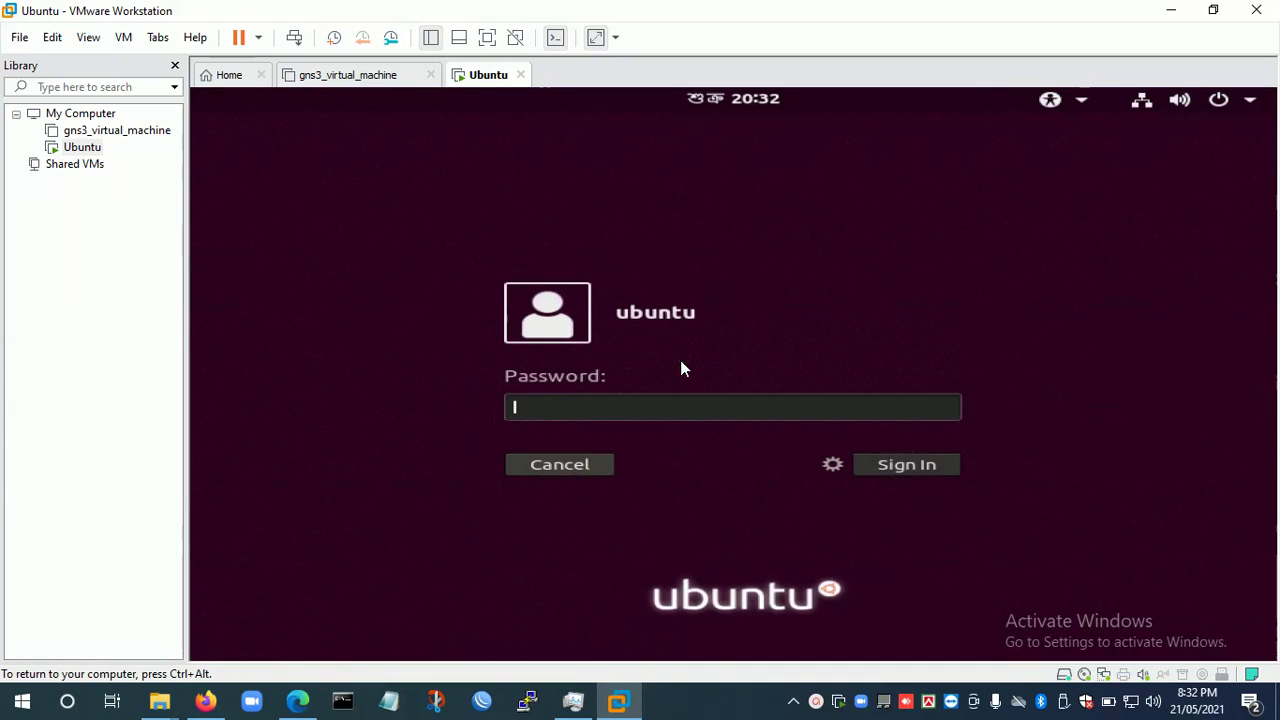
text(12345)
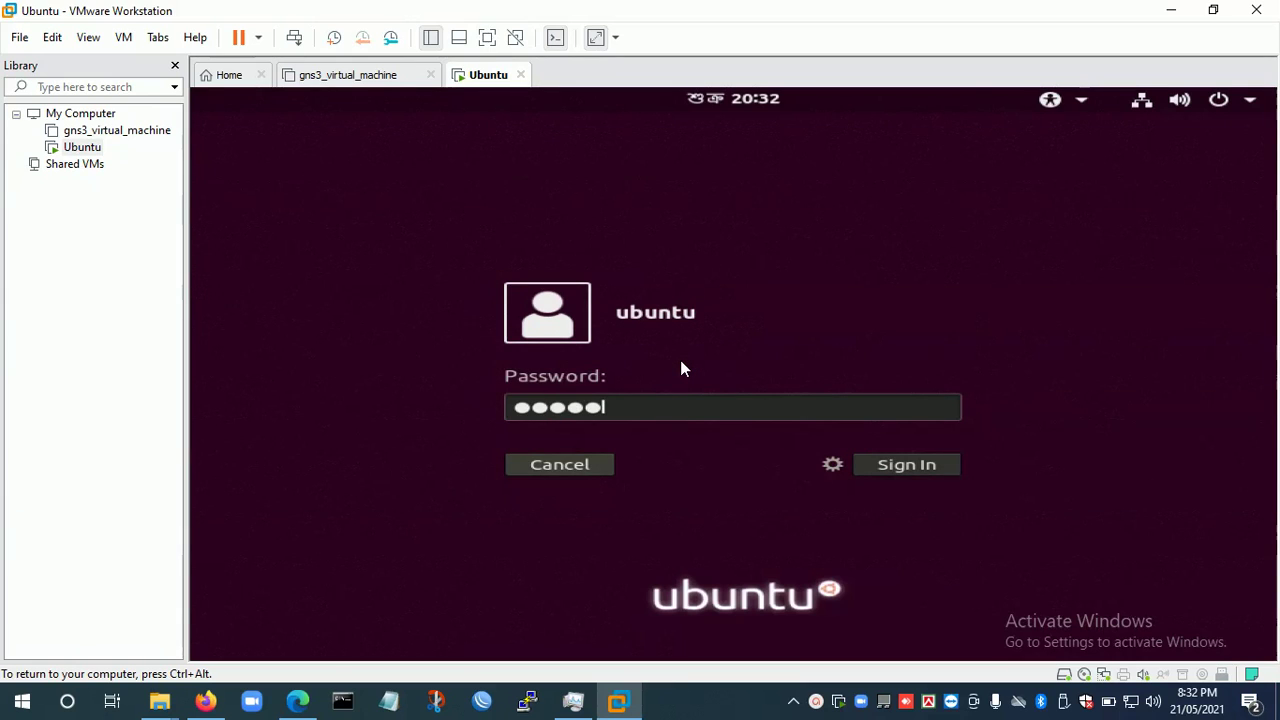
key(Return)
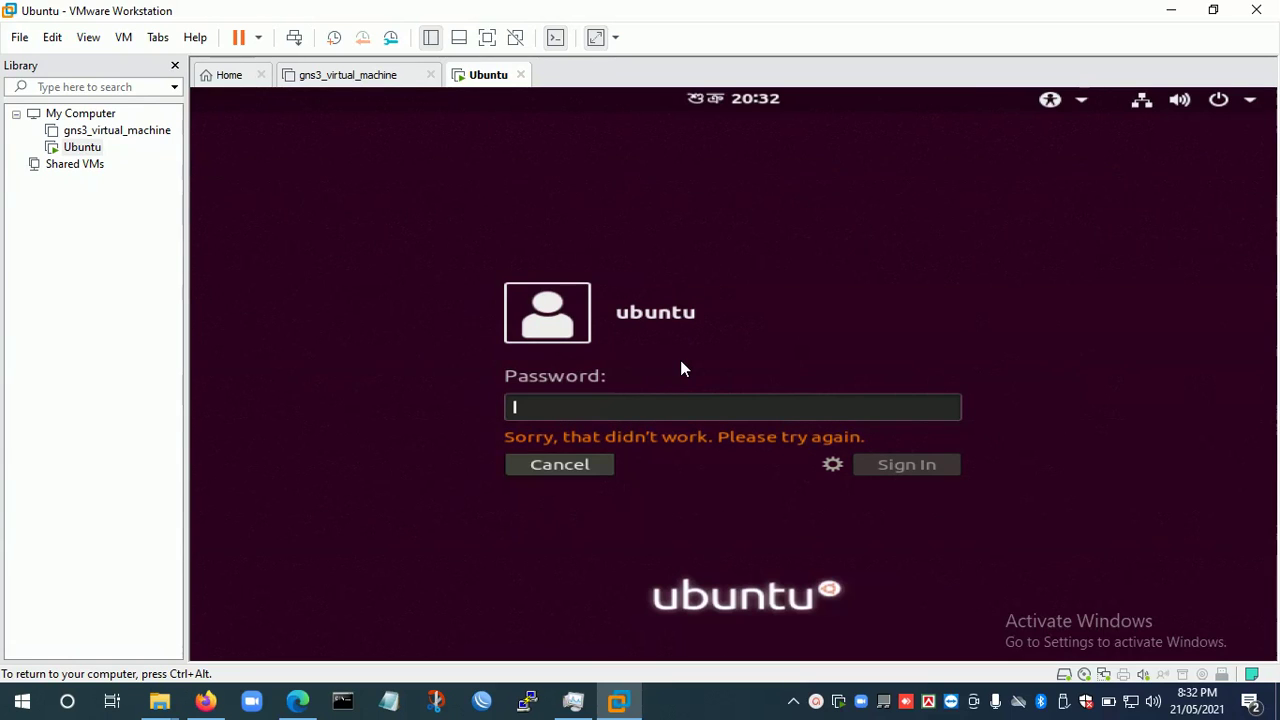
text(***)
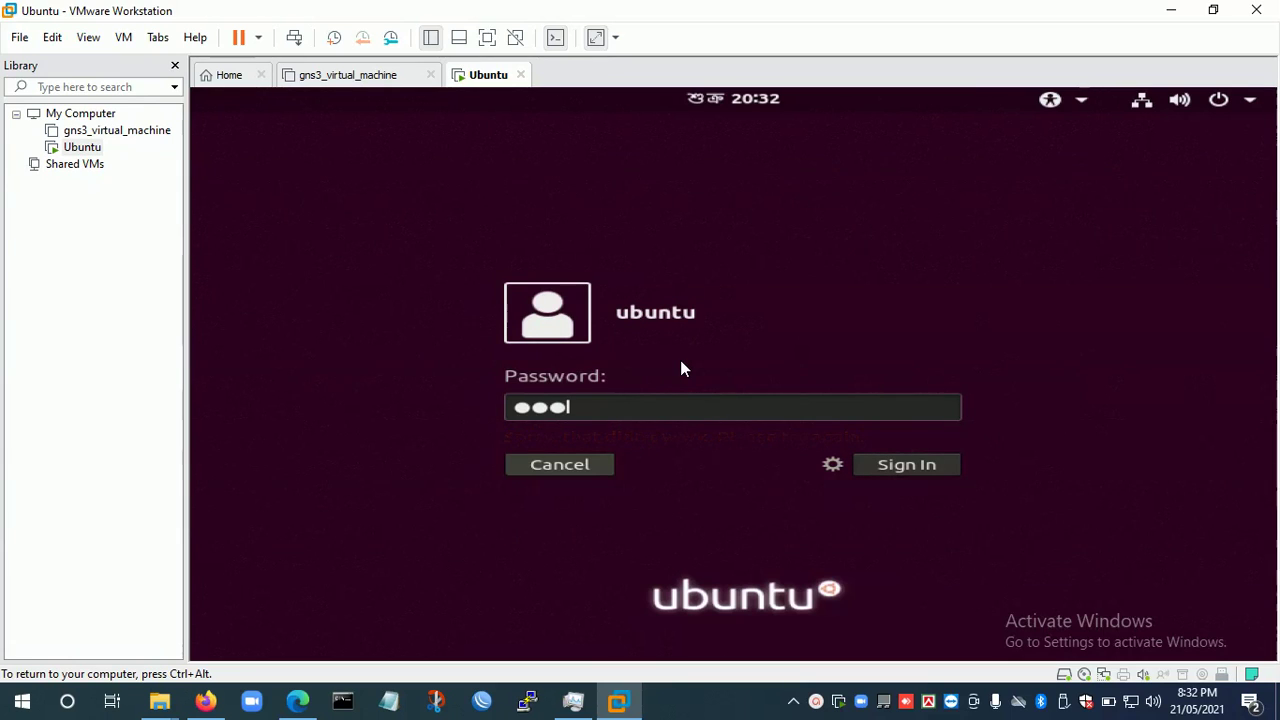
key(Return)
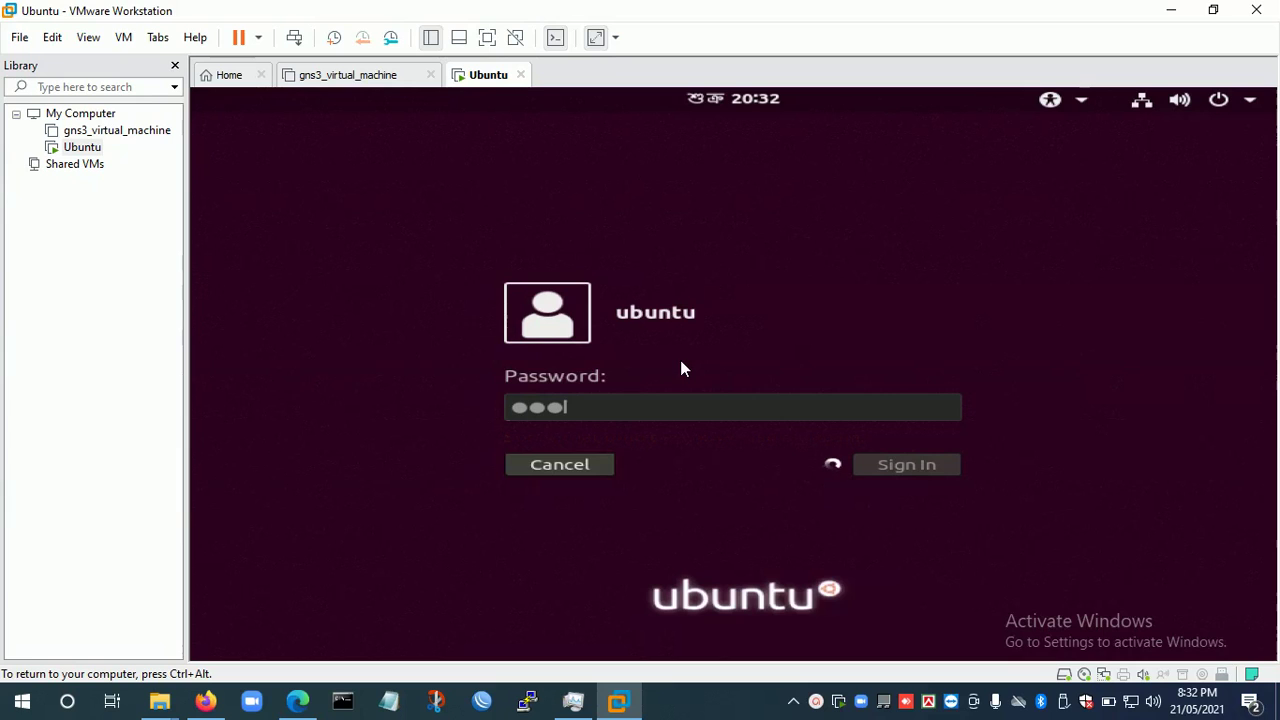
text(*)
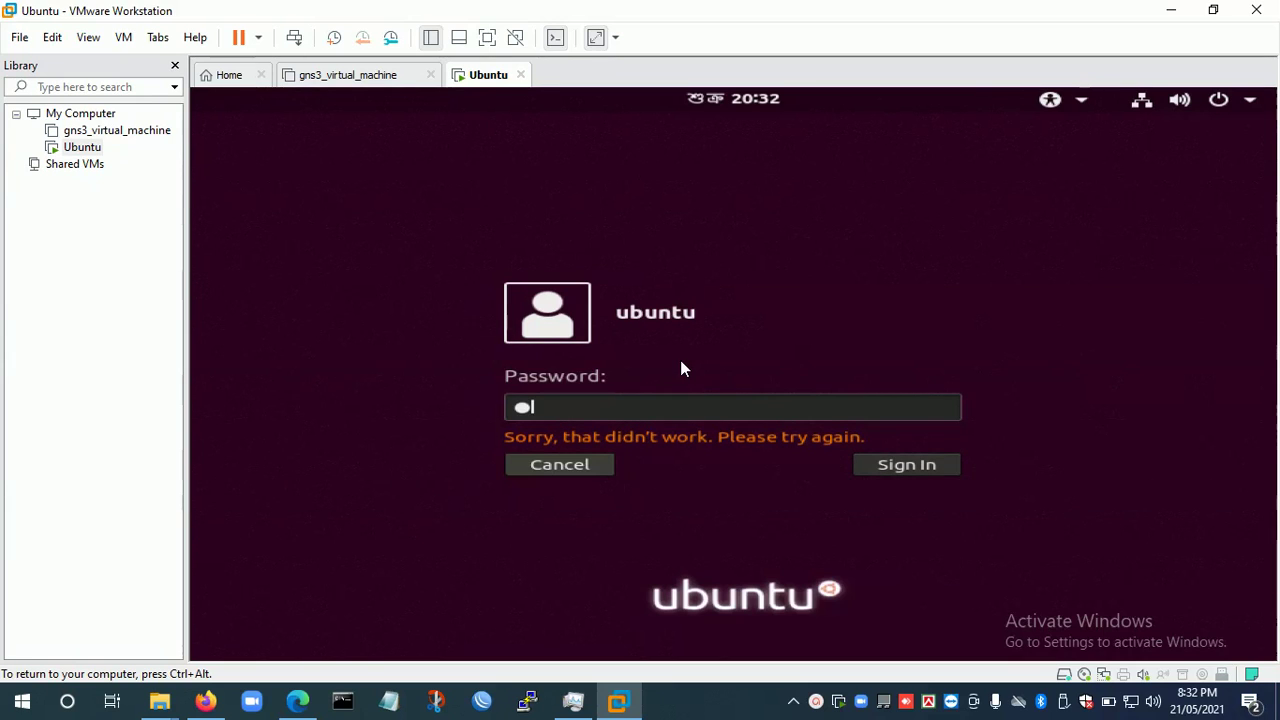
key(BackSpace)
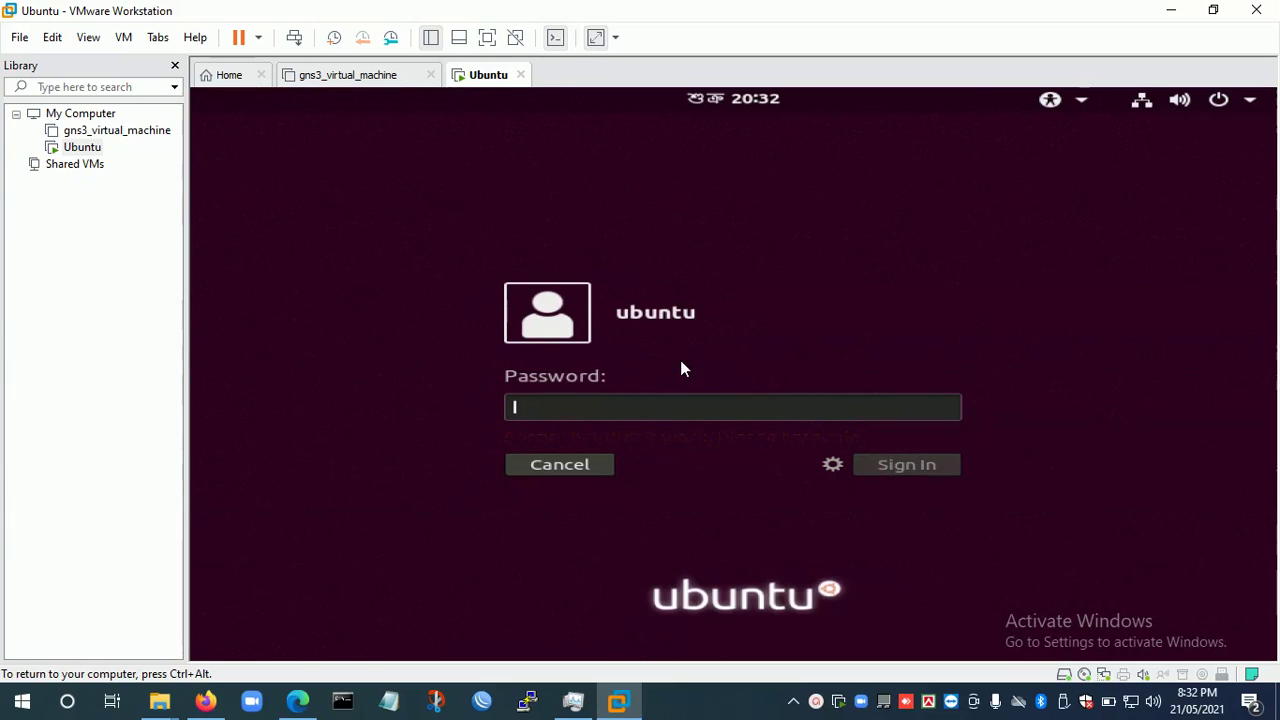
text(******)
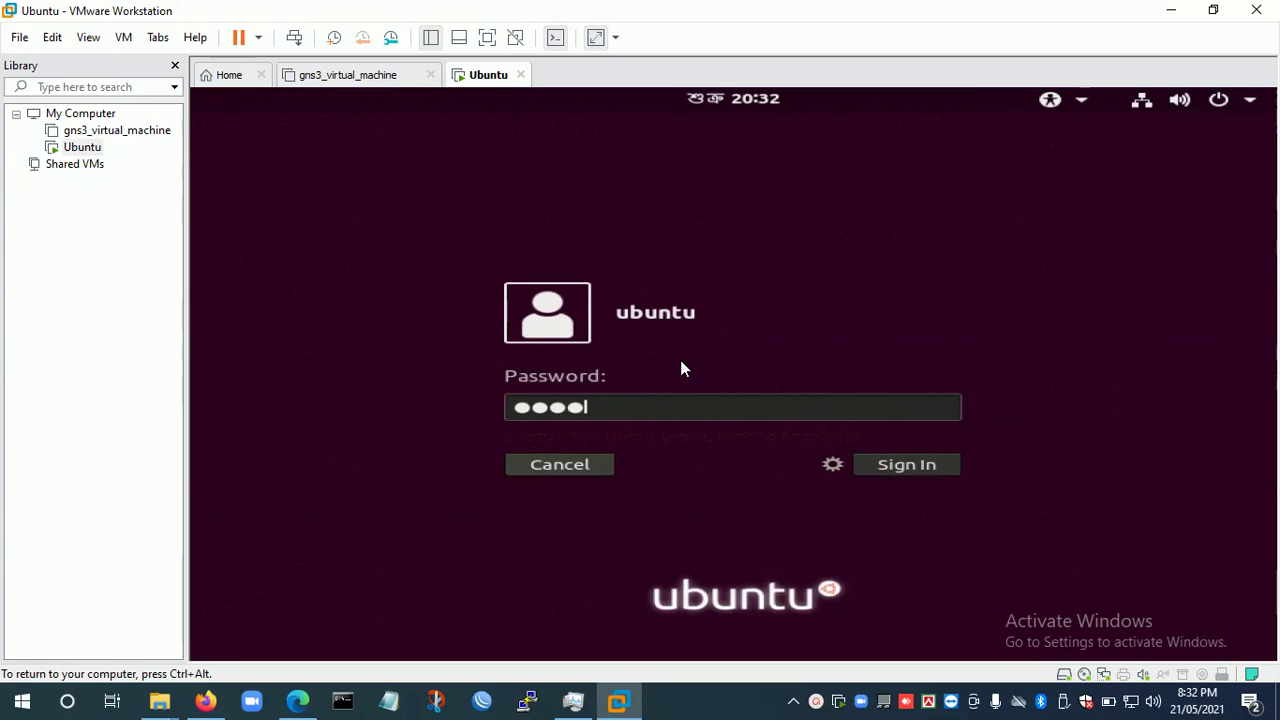
key(Return)
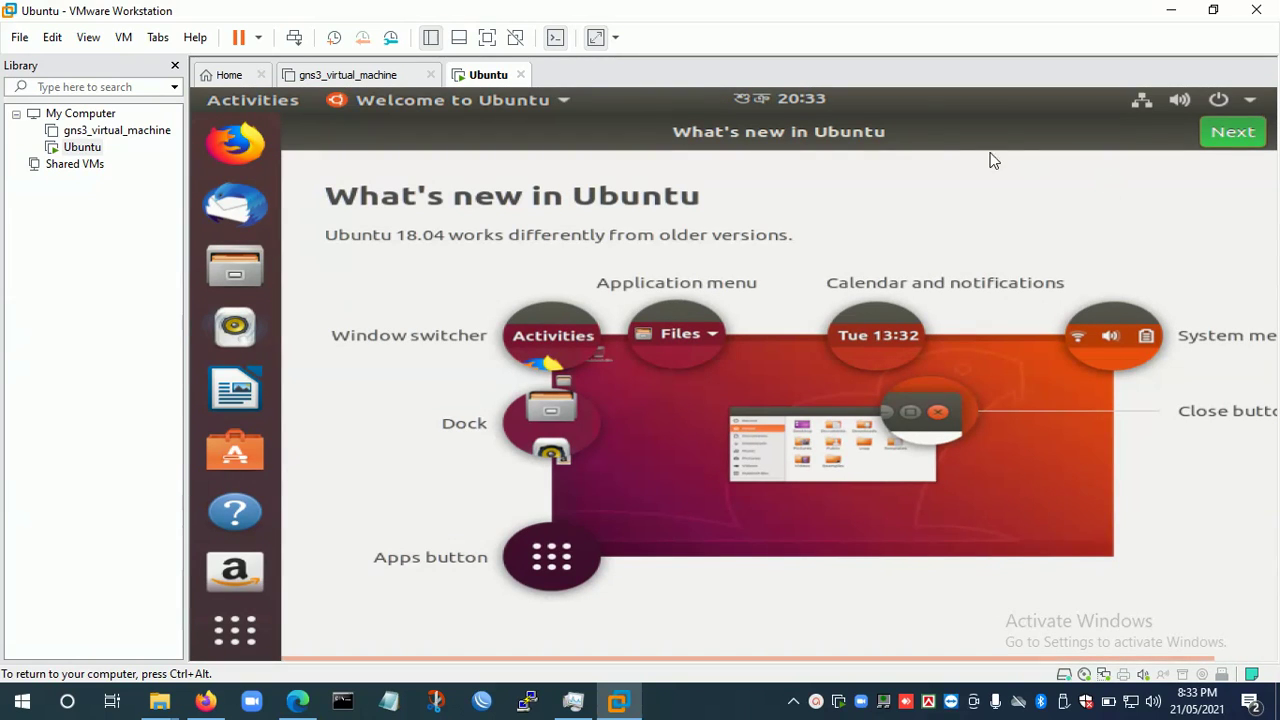
Switch the VM to full screen and skip past the welcome and Livepatch pages.
click(487, 40)
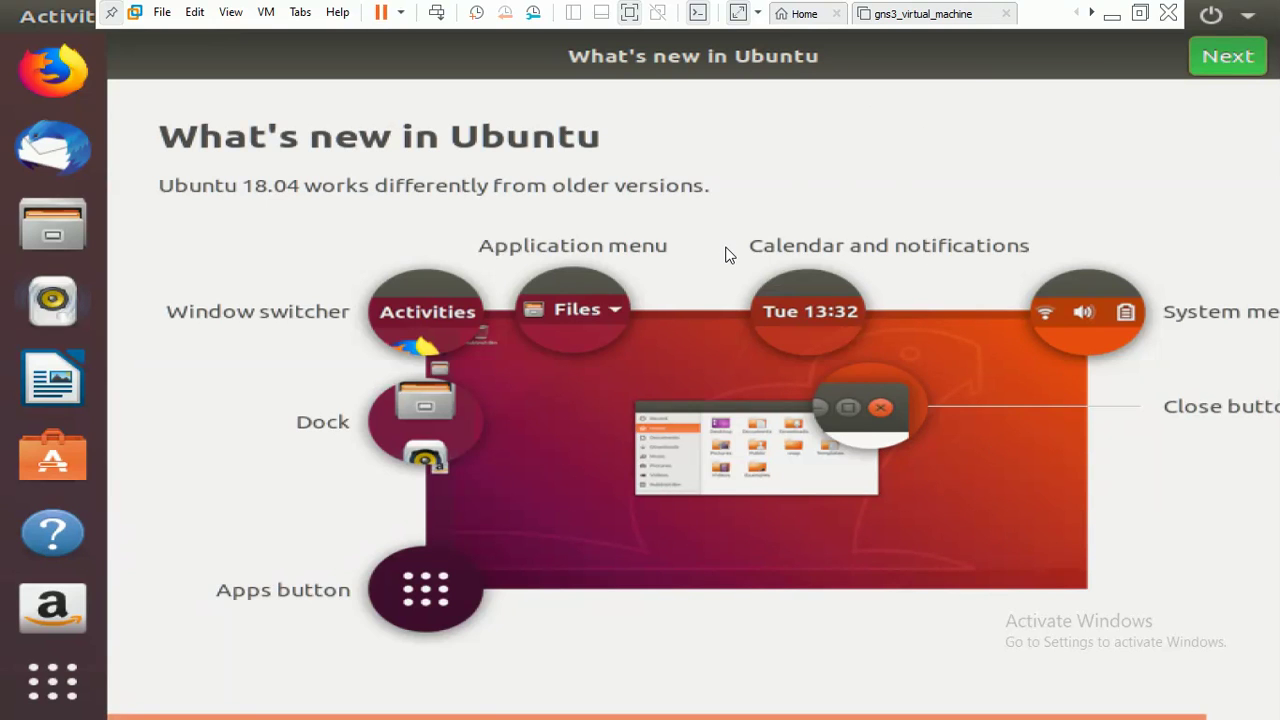
click(1222, 57)
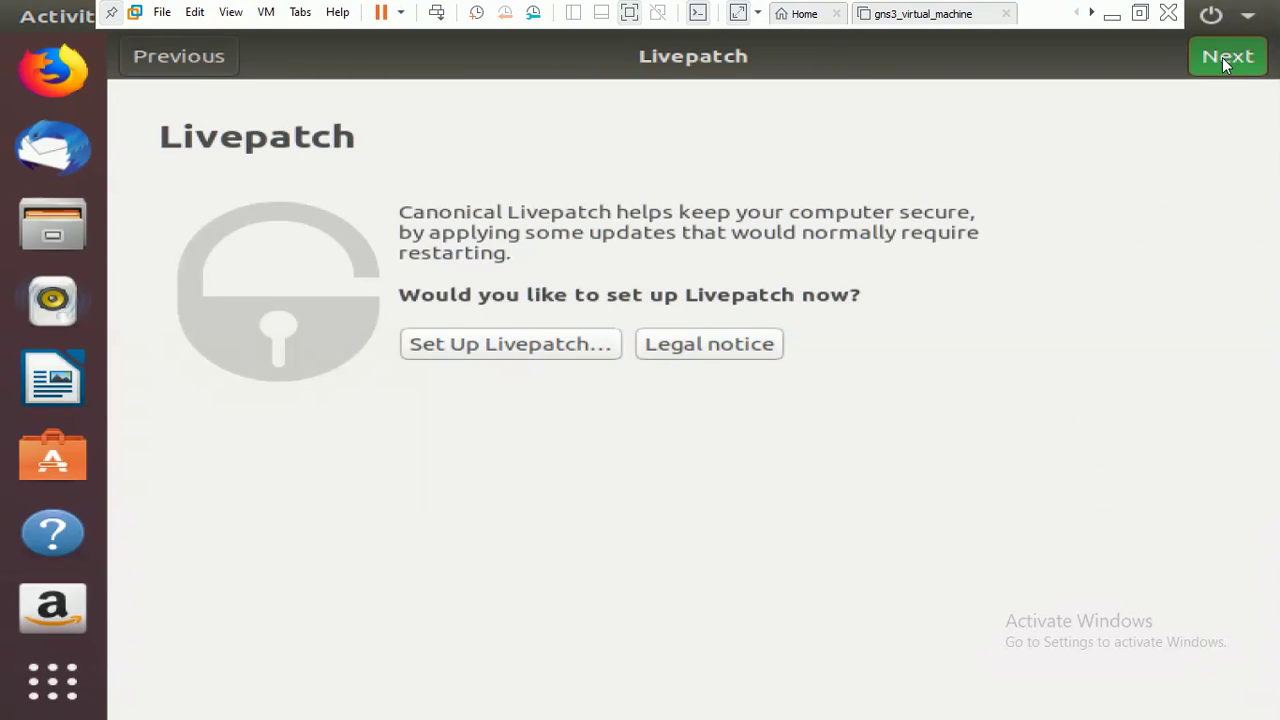
click(1222, 57)
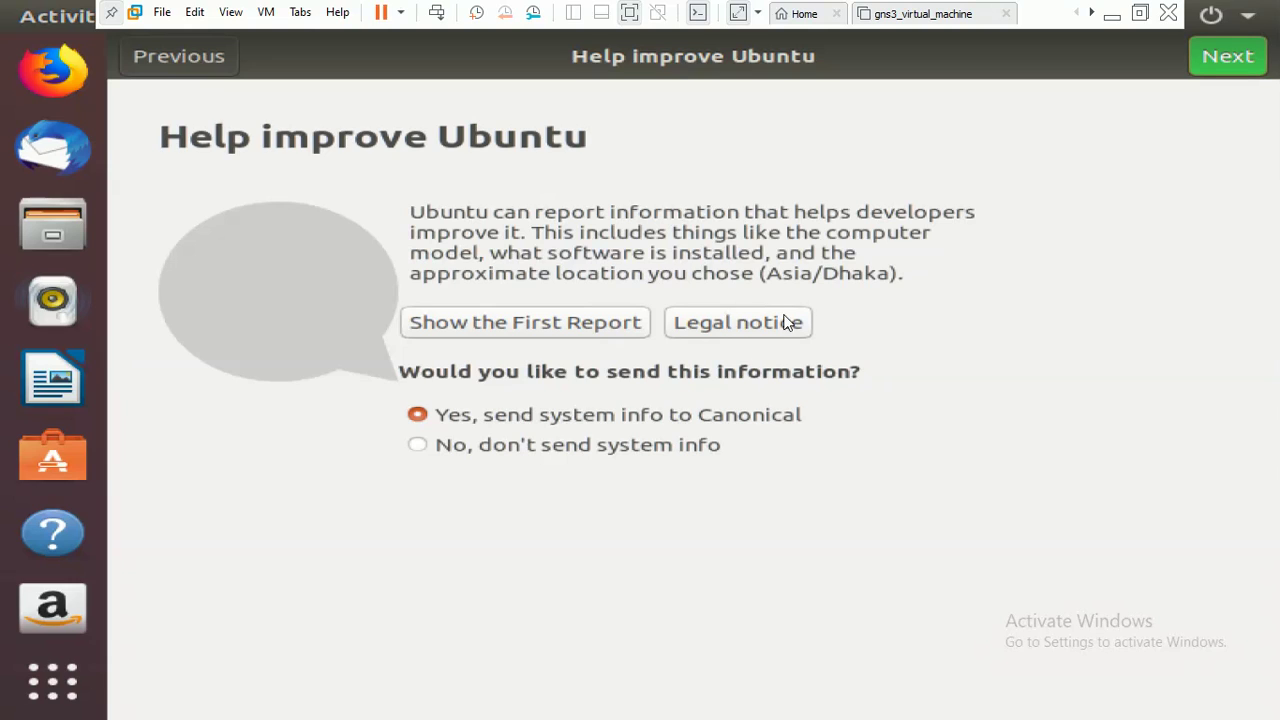
Choose 'No, don't send system info' and finish the welcome tour with Done.
click(584, 448)
click(1218, 61)
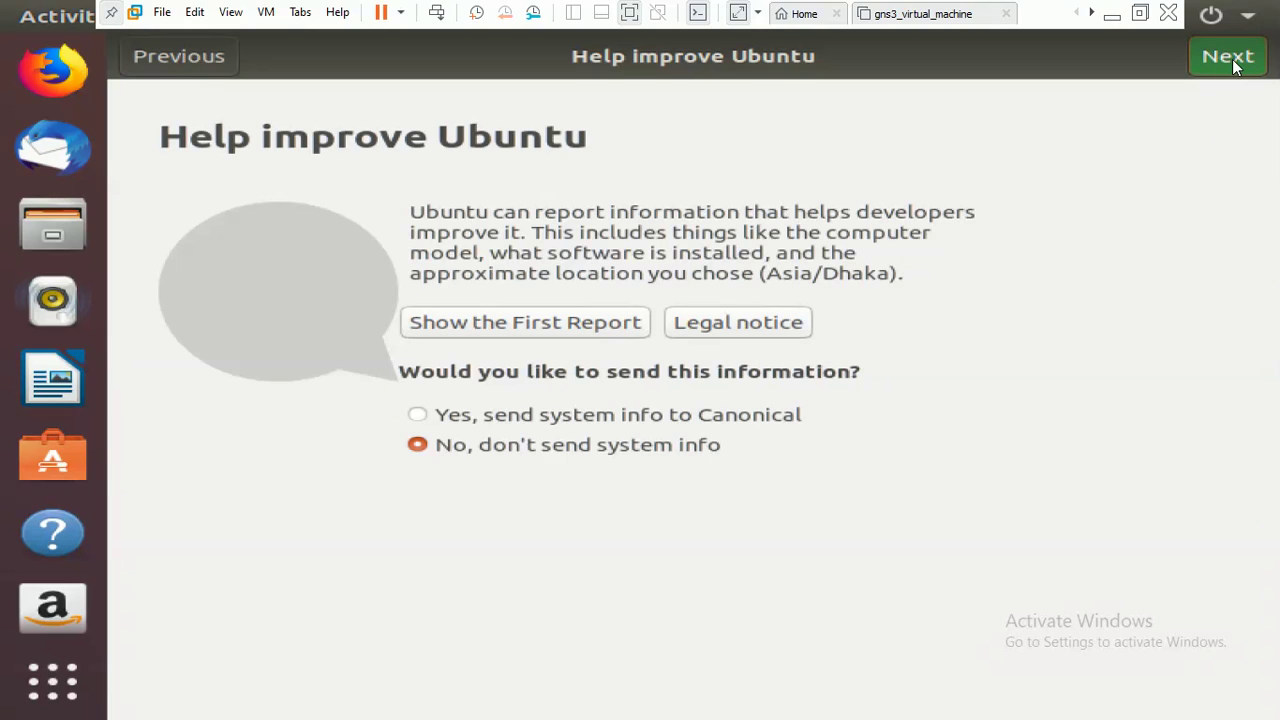
click(1232, 59)
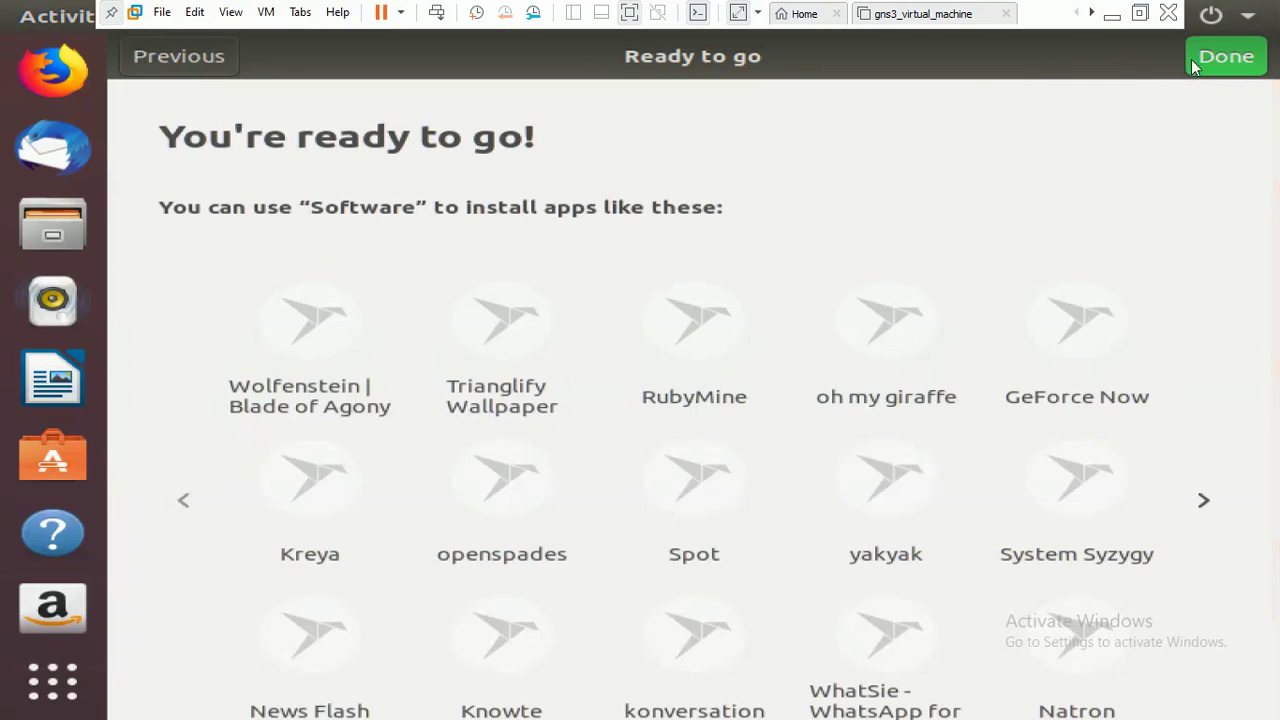
click(1228, 58)
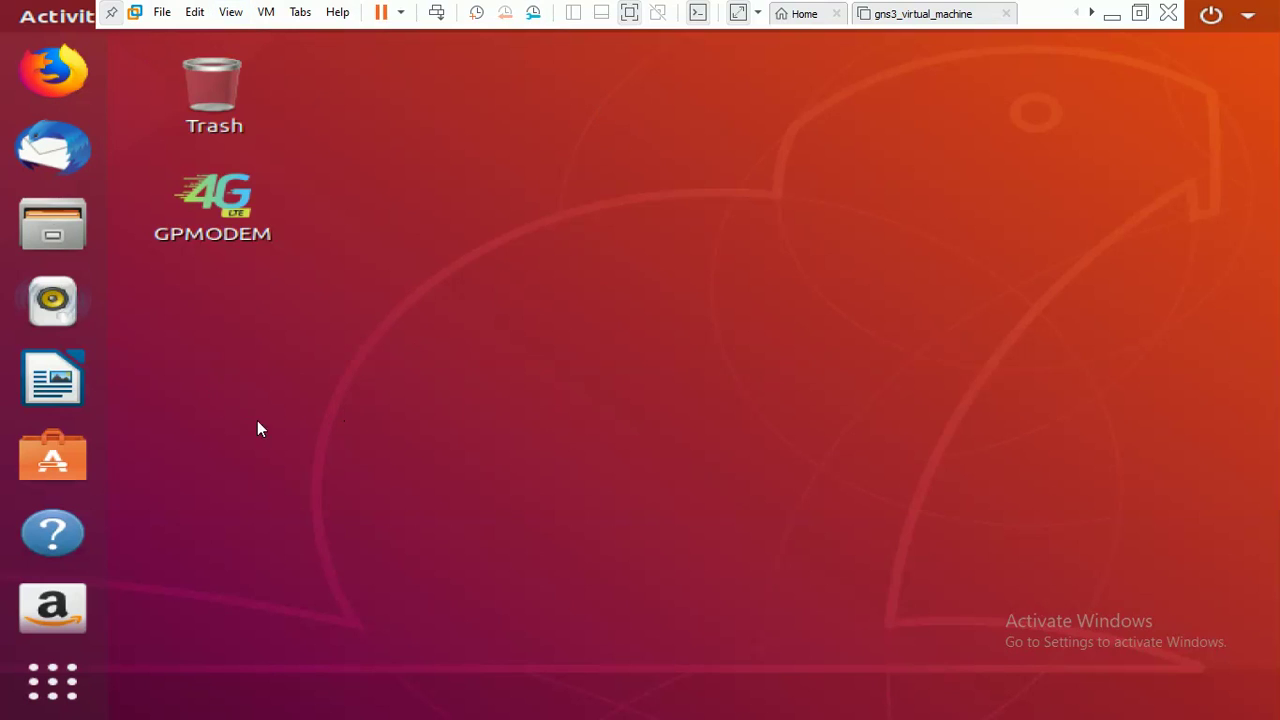
Open and dismiss the Ubuntu desktop's context menu, then exit VMware full-screen mode.
click(559, 368)
right_click(560, 362)
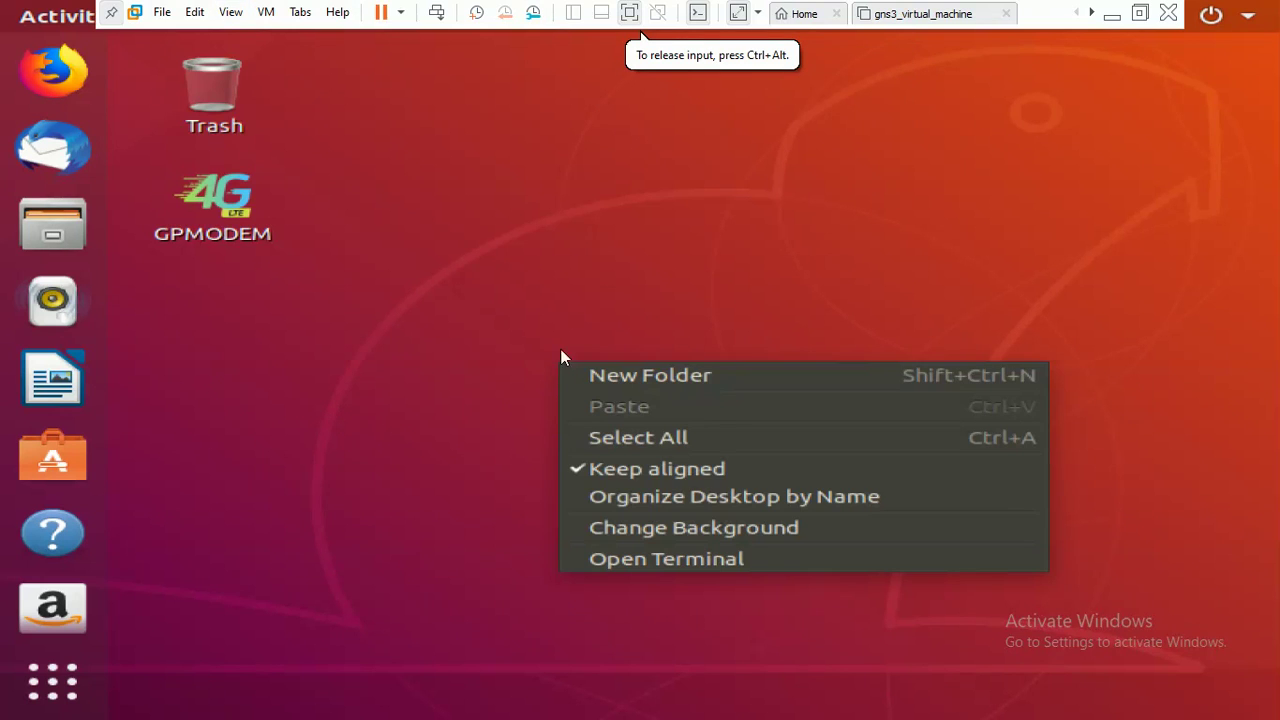
click(487, 303)
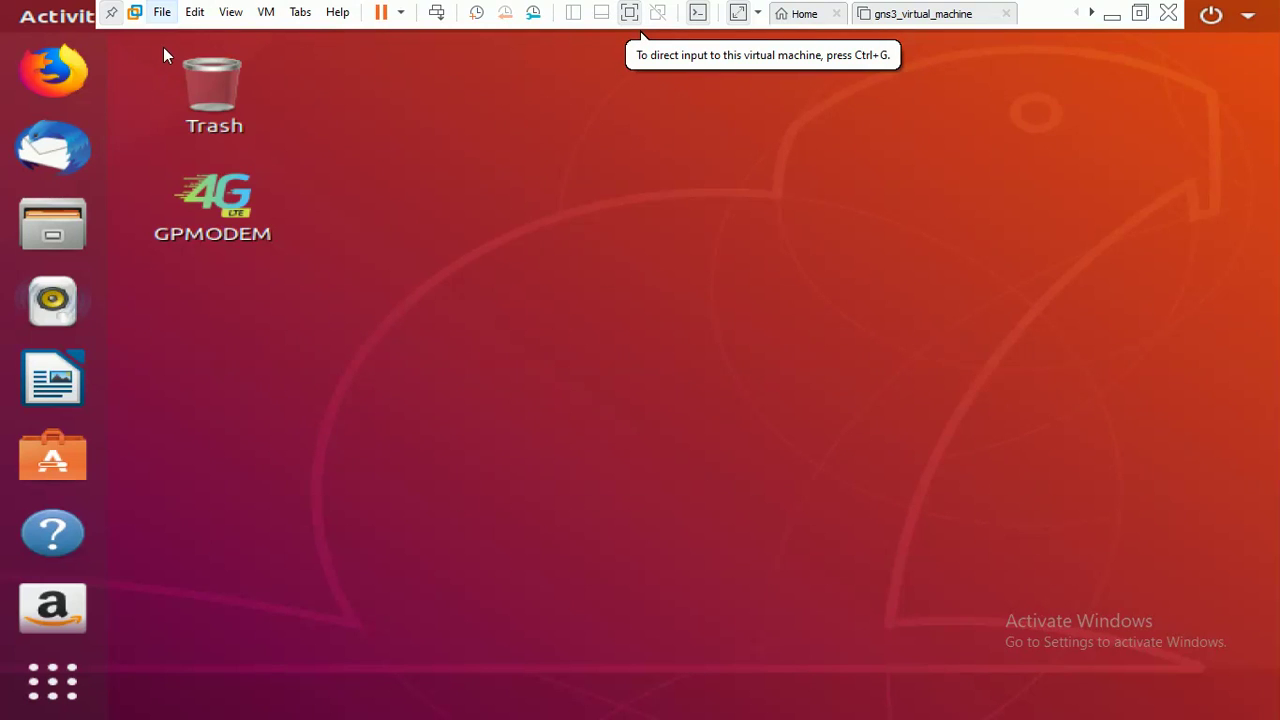
click(630, 13)
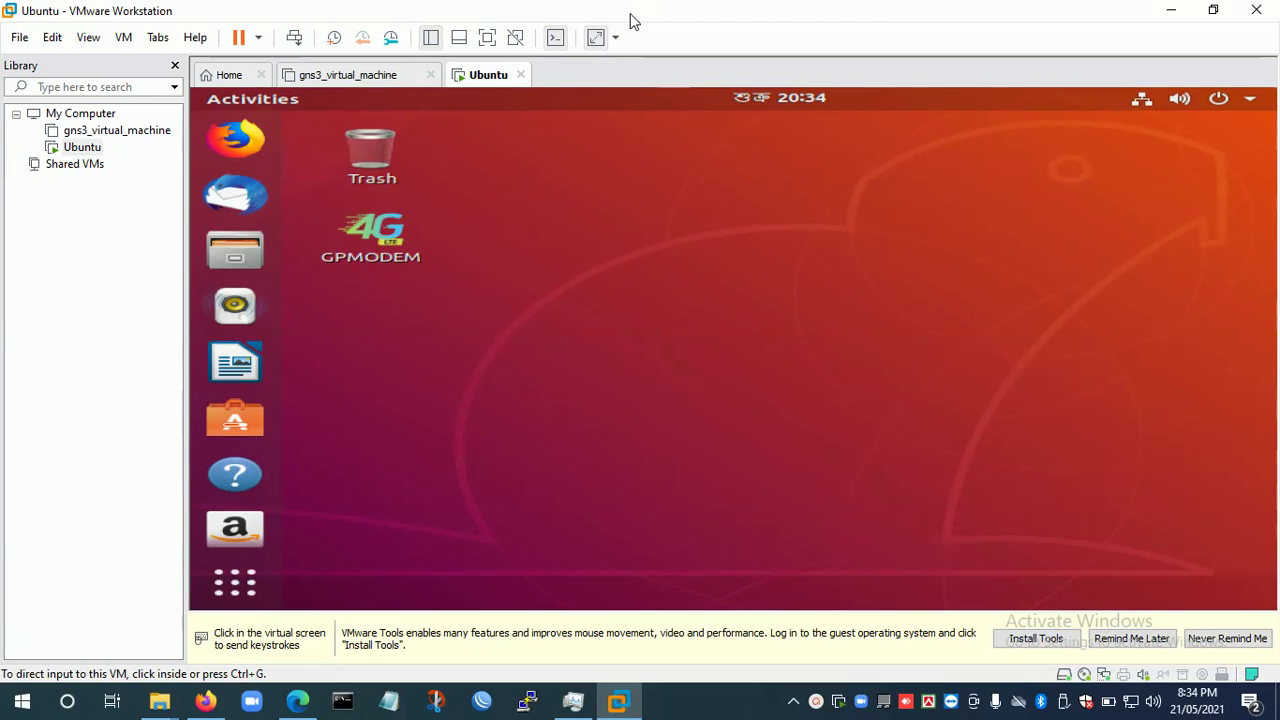
Minimize the VMware Workstation window to reveal the Windows desktop and taskbar.
click(1170, 12)
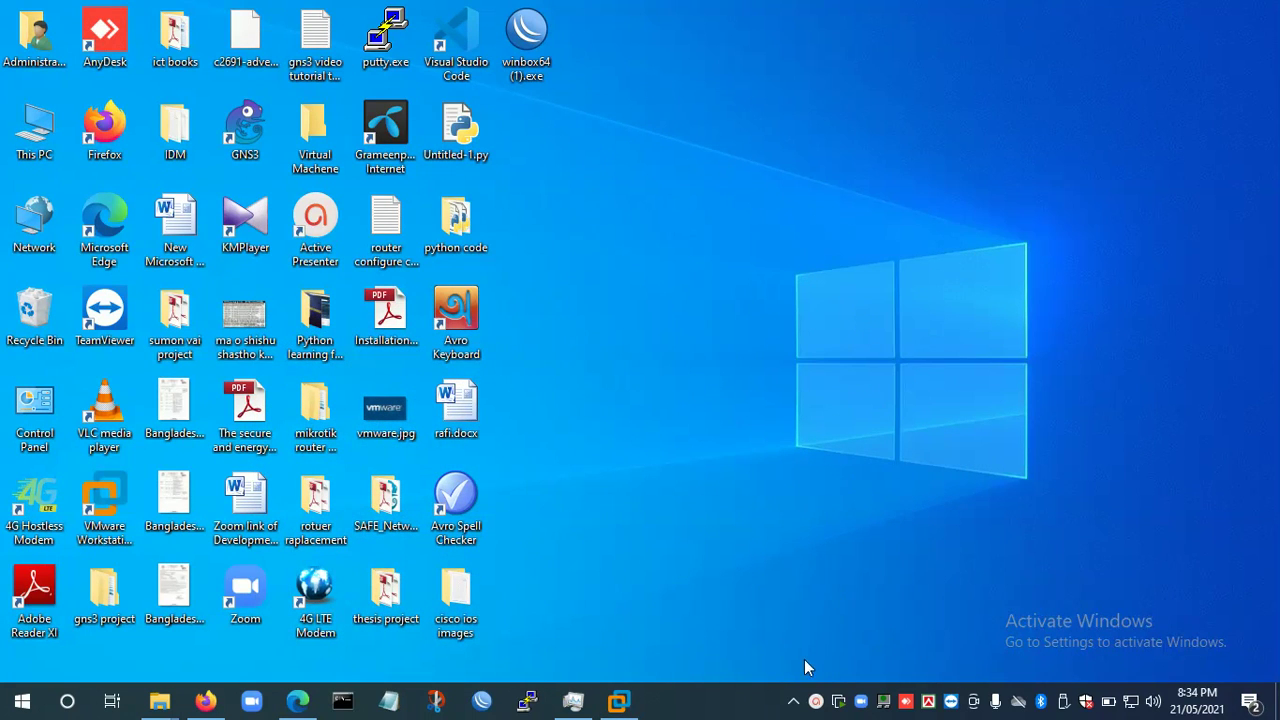
click(816, 703)
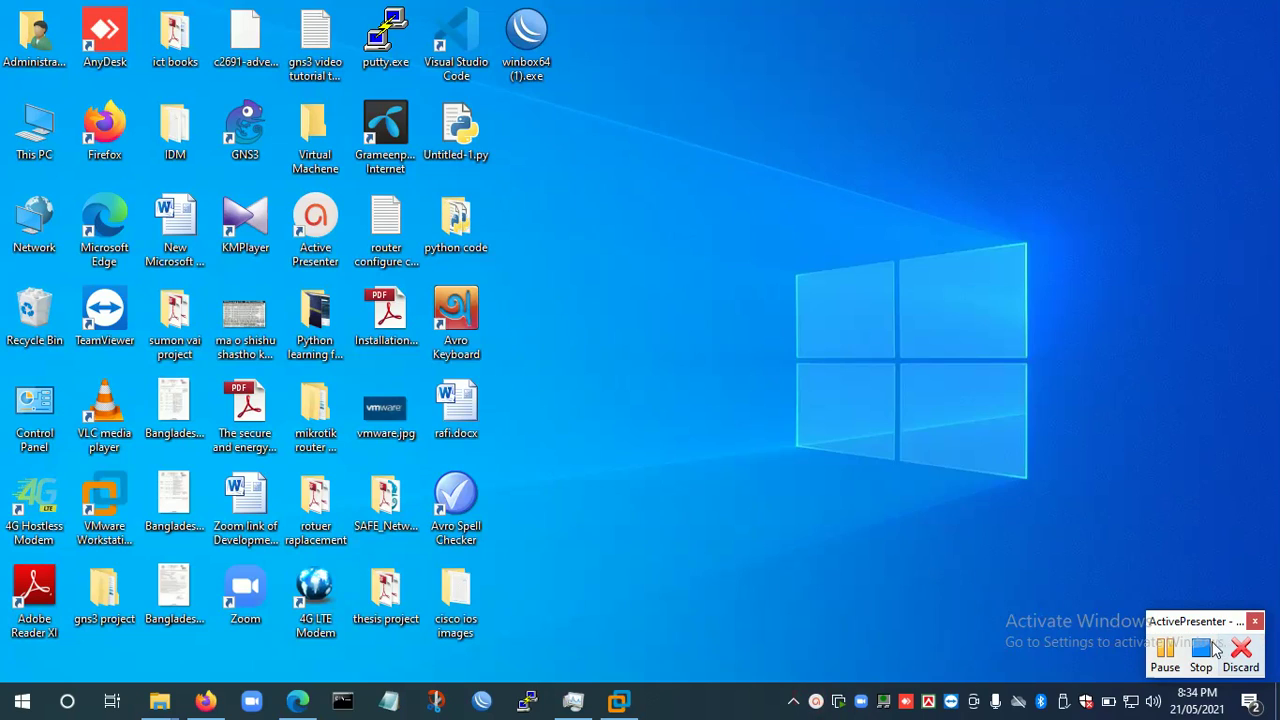